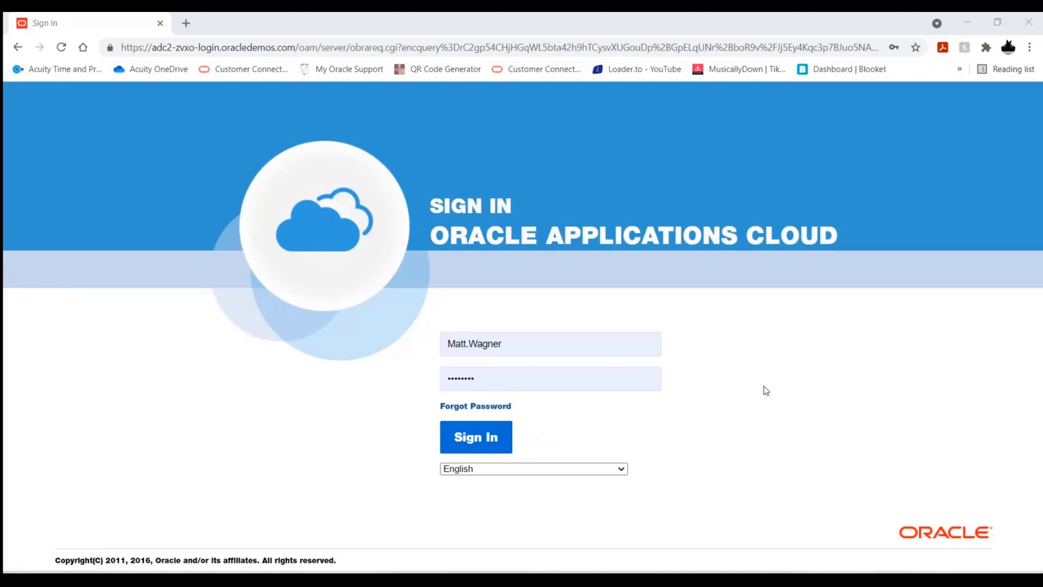
Sign in with the prefilled credentials and open the Learning app for My Client Groups
left_click(491, 447)
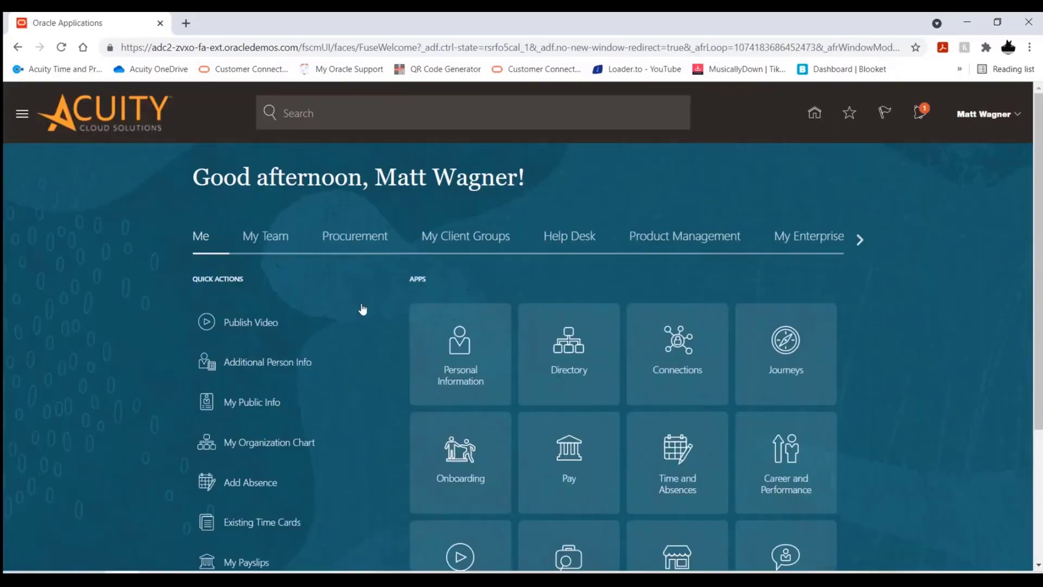
left_click(451, 242)
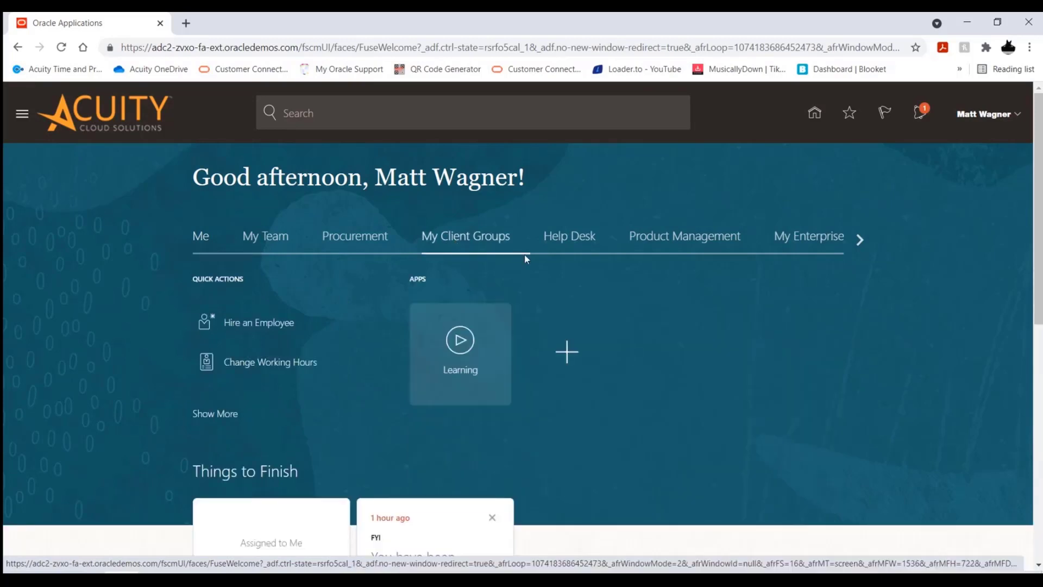
left_click(465, 349)
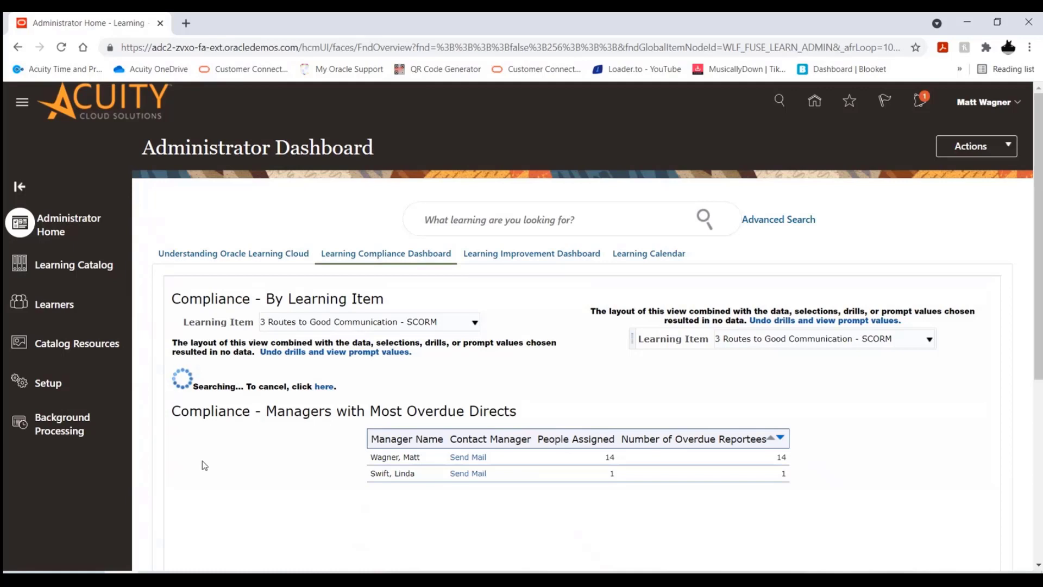
Review the LinkedIn configuration parameters among the external providers in the Learning setup, leaving them unsaved
left_click(53, 388)
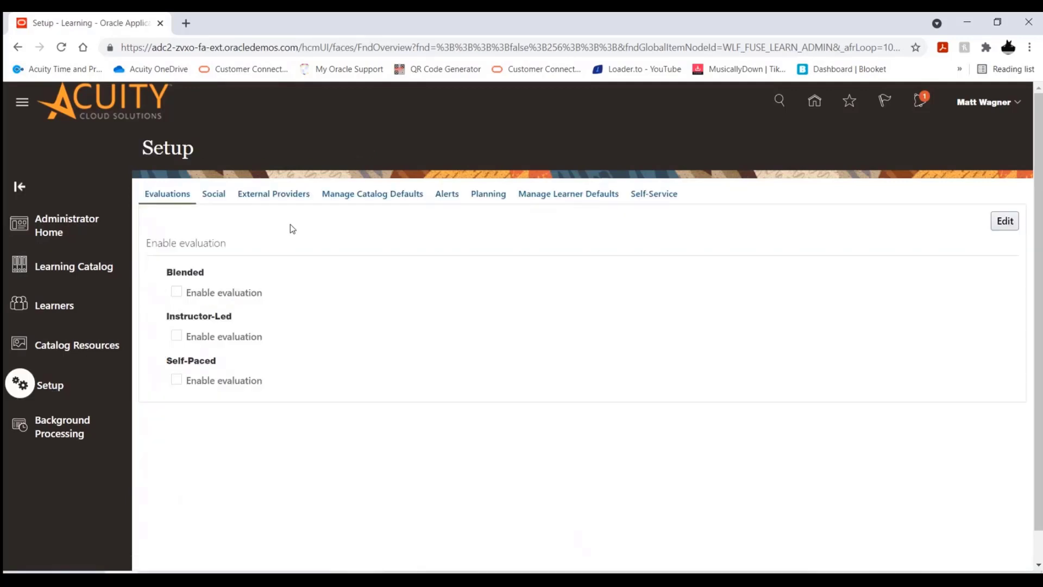
left_click(276, 197)
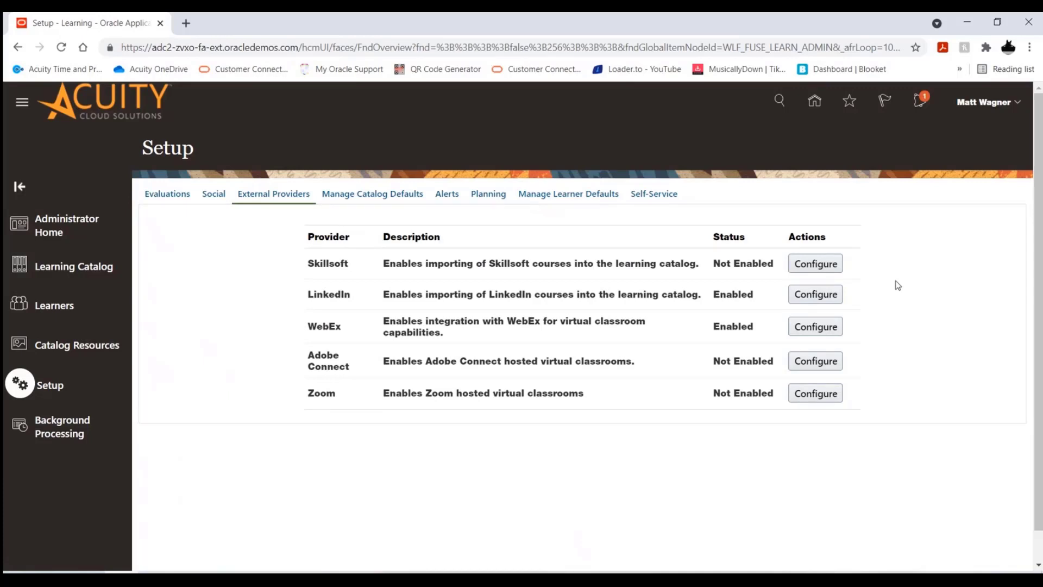
left_click(811, 296)
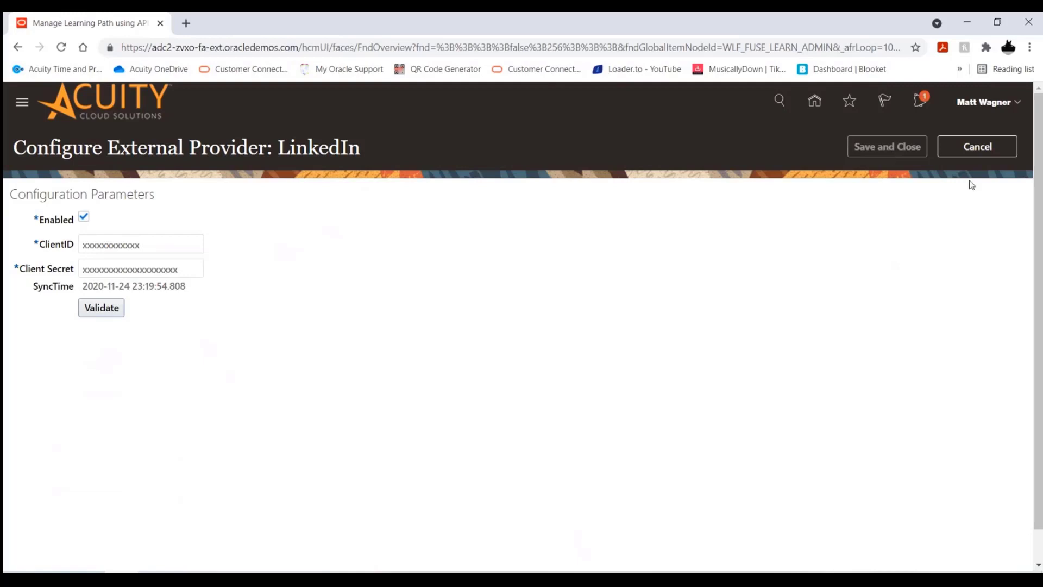
left_click(971, 150)
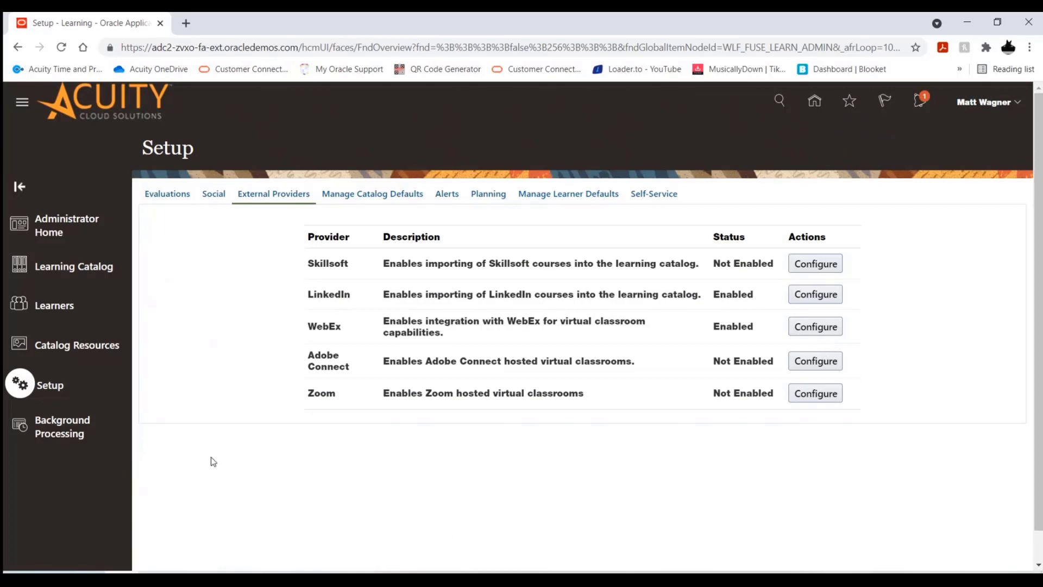
Start importing external content from the content list in Catalog Resources
left_click(89, 354)
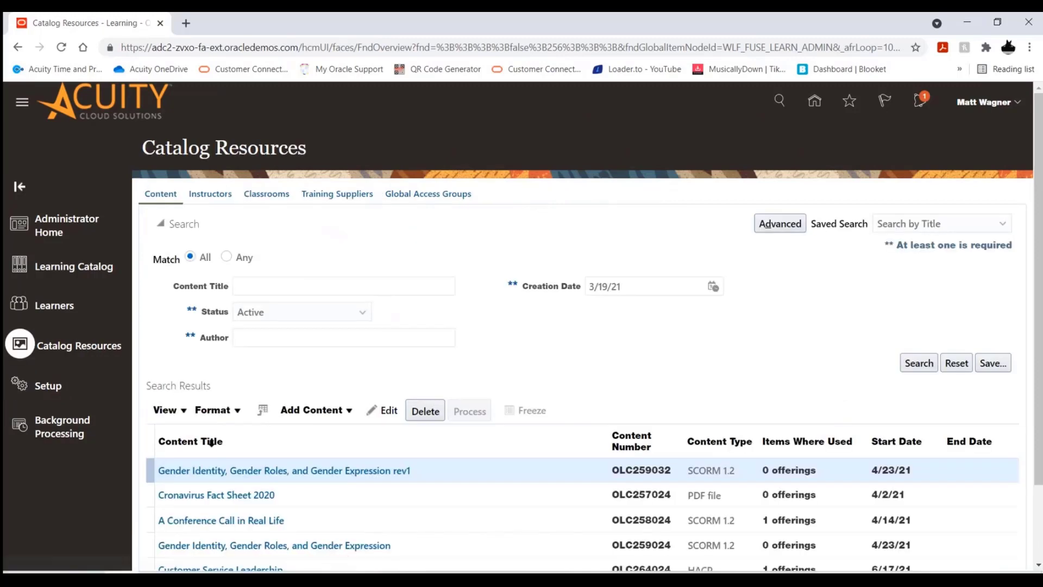
scroll(600, 344, "down", 1)
scroll(581, 336, "down", 1)
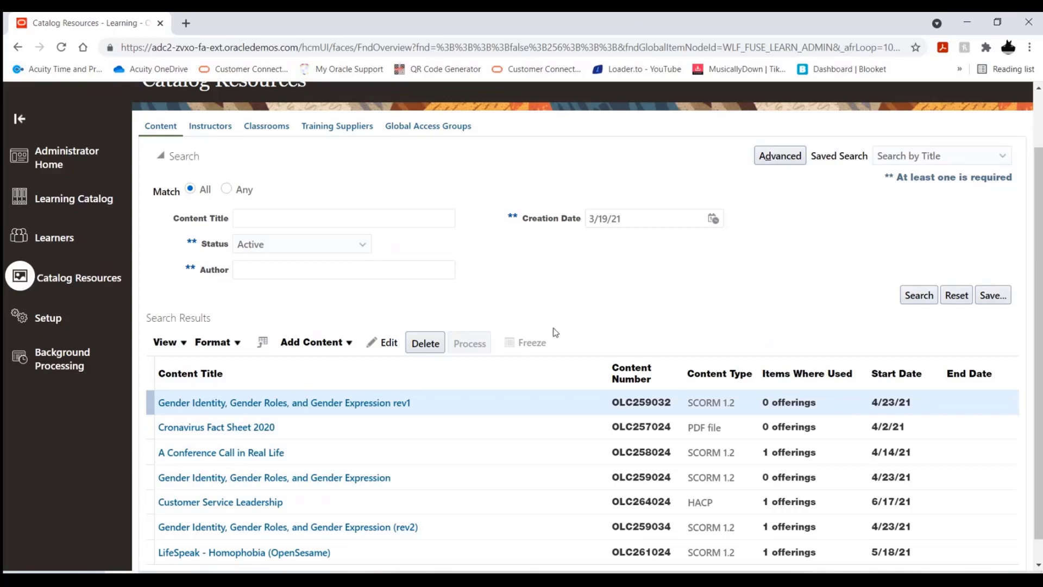
left_click(330, 343)
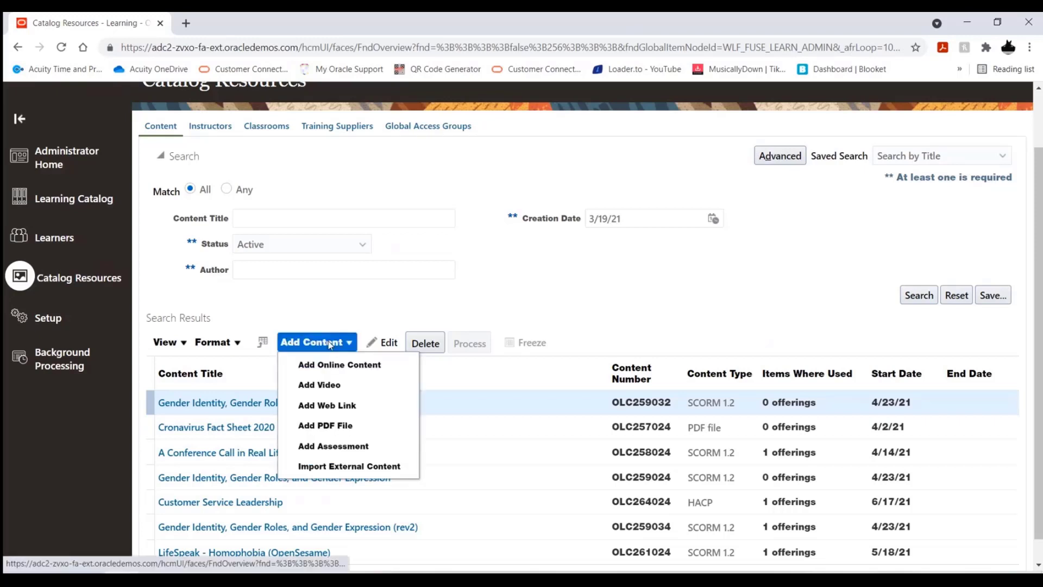
left_click(354, 468)
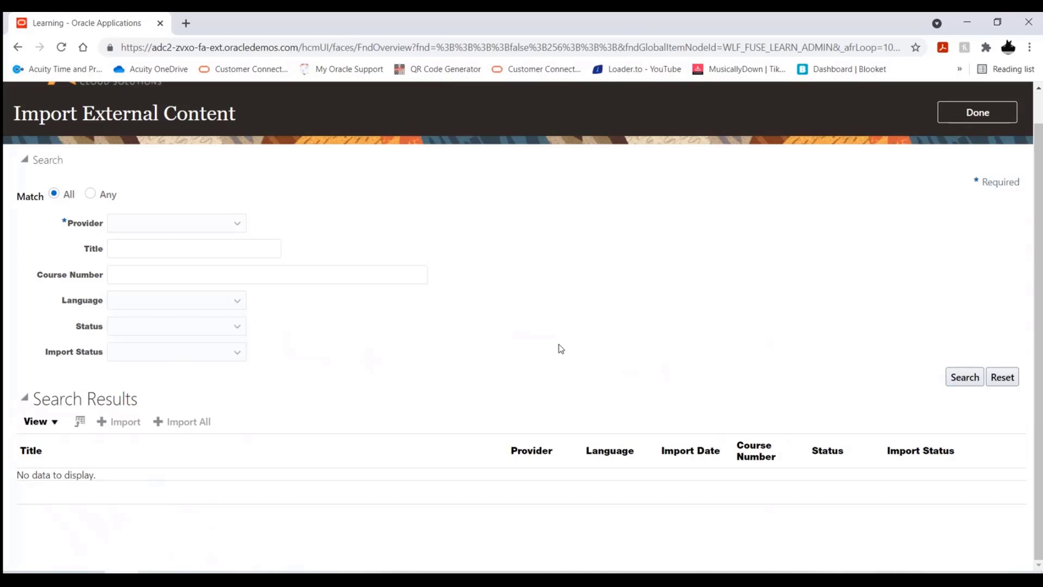
Search the external content with LinkedIn as the provider
left_click(242, 227)
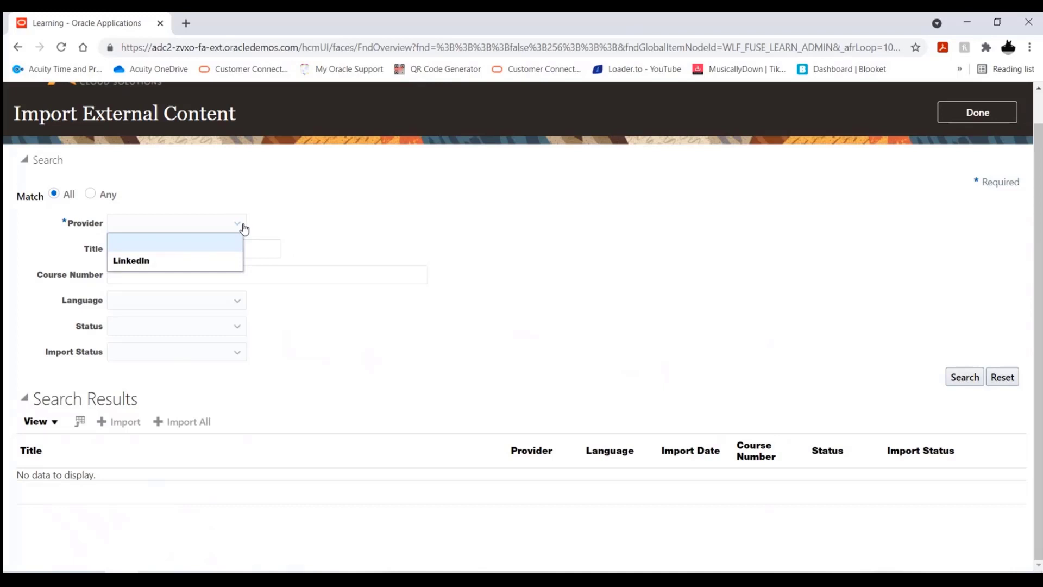
left_click(192, 266)
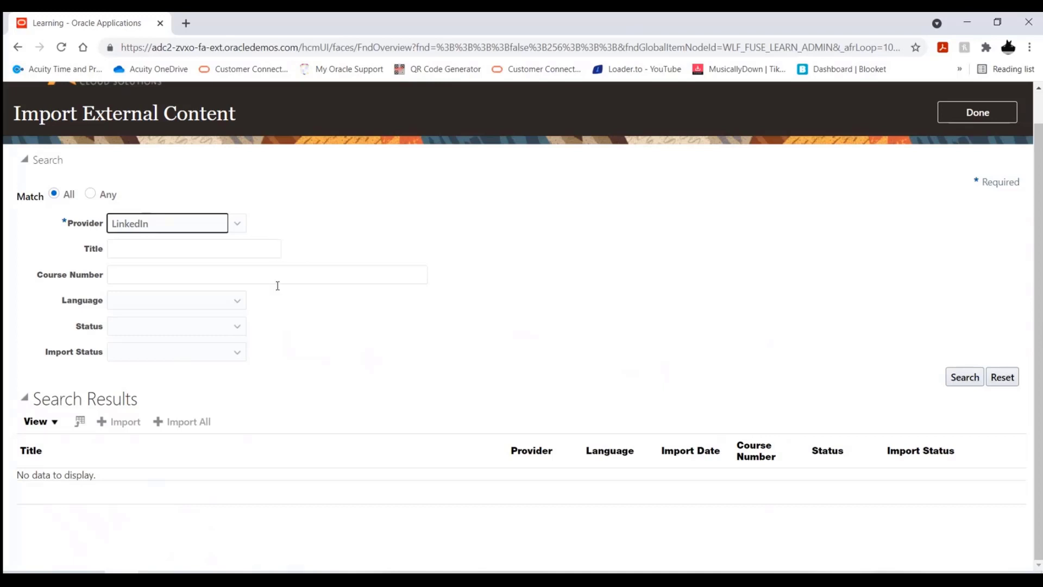
left_click(963, 378)
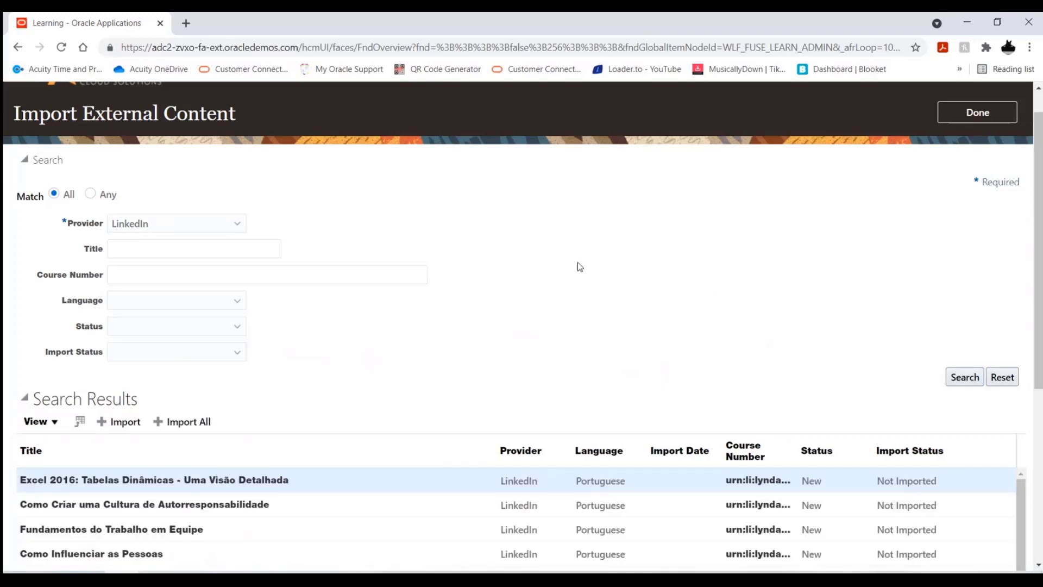
Narrow the LinkedIn course search to the English language
scroll(552, 263, "down", 1)
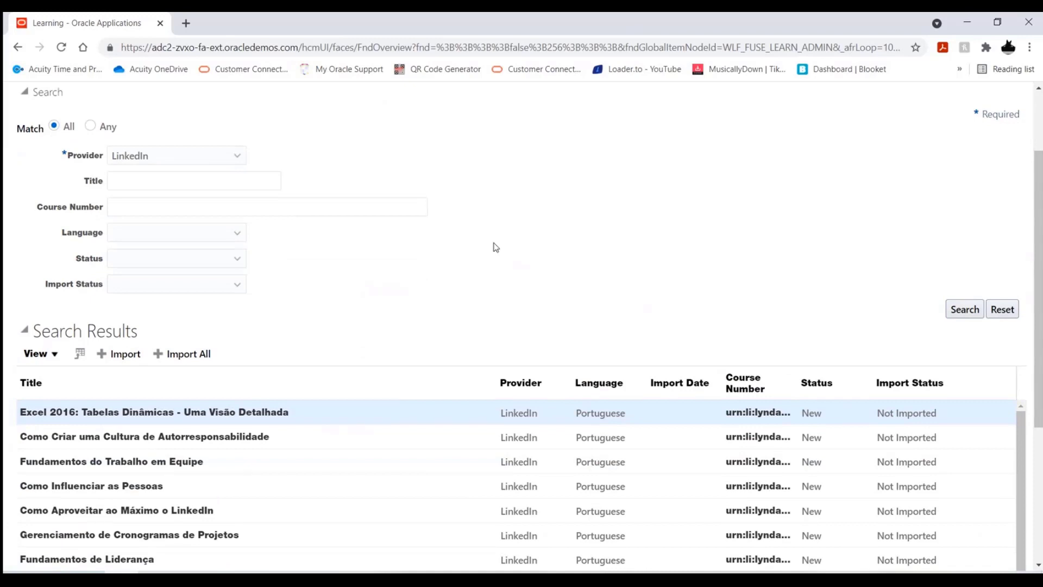
scroll(473, 234, "down", 1)
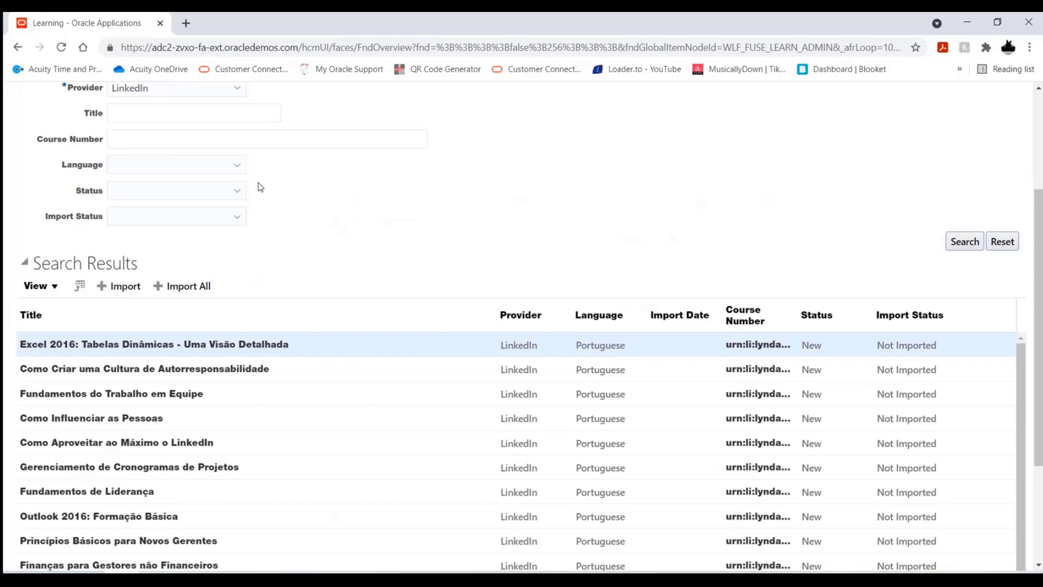
left_click(236, 166)
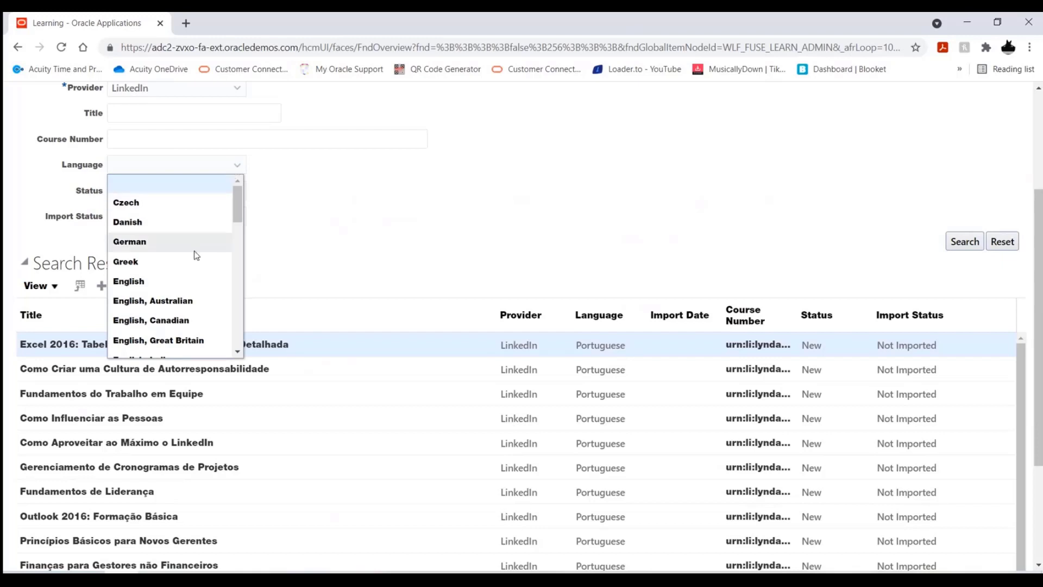
left_click(183, 283)
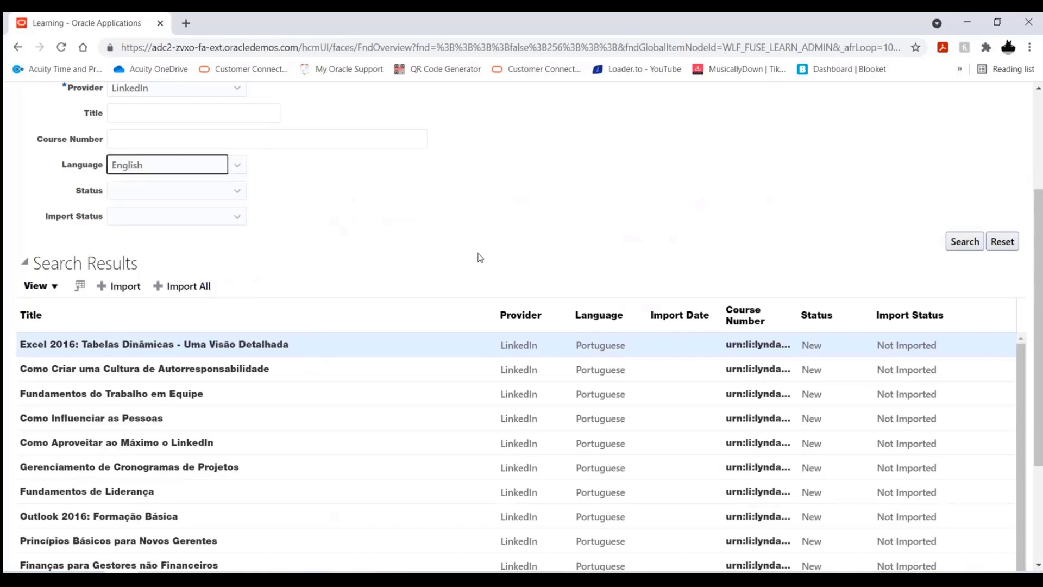
left_click(965, 241)
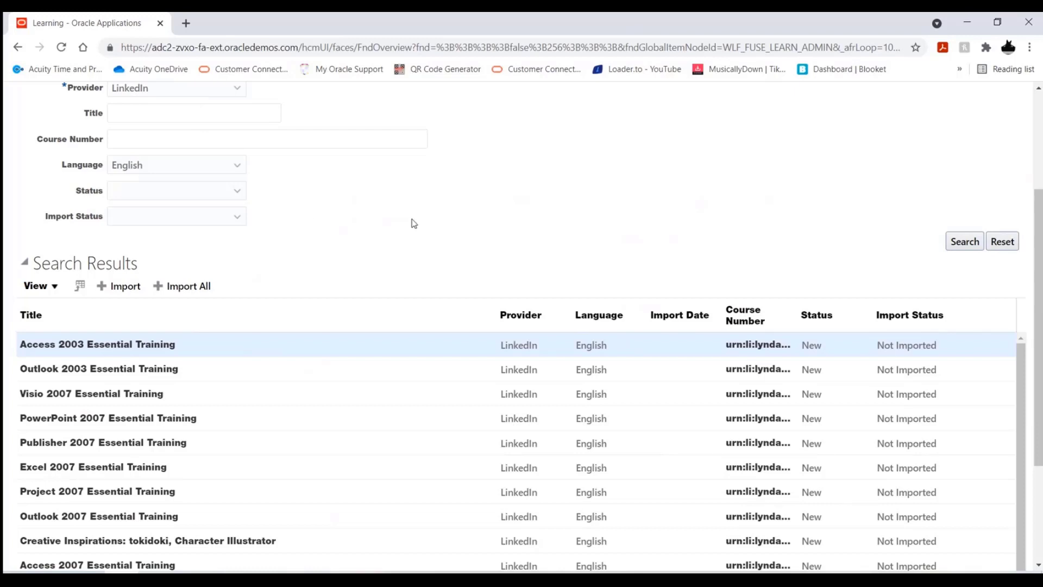
Review the available Status and Import Status filter options without choosing any
left_click(237, 191)
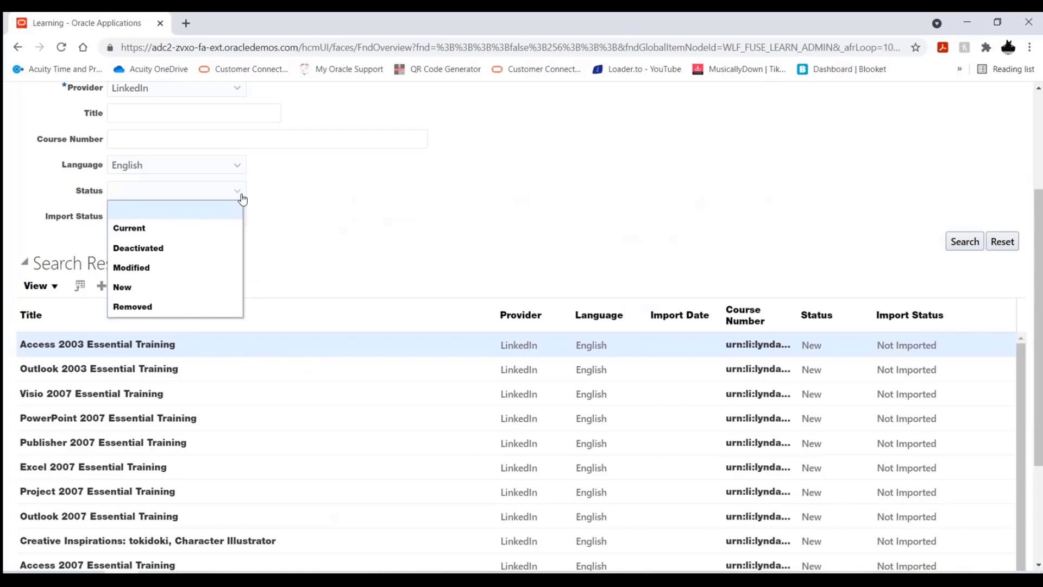
left_click(314, 210)
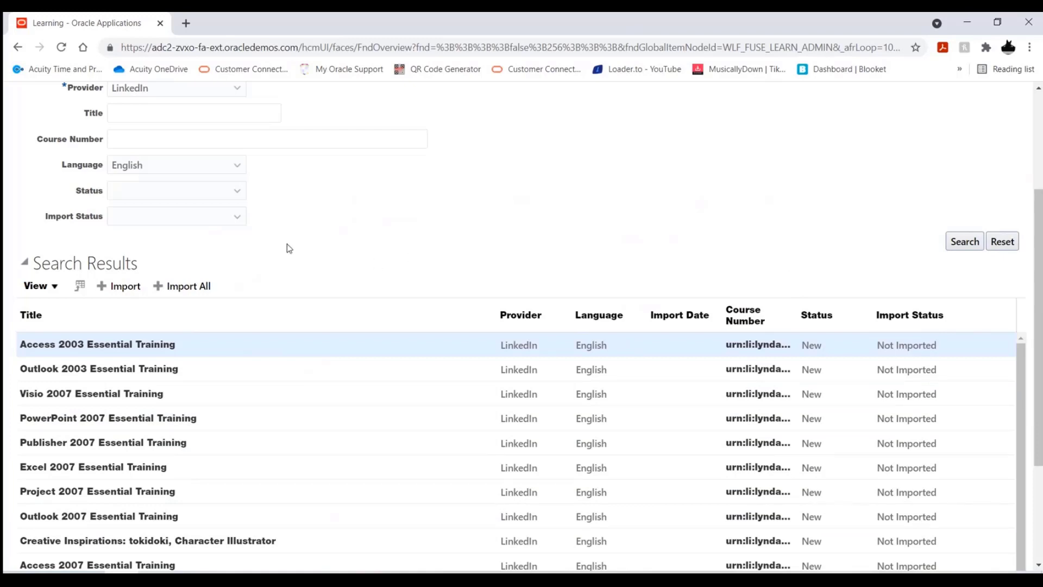
left_click(237, 217)
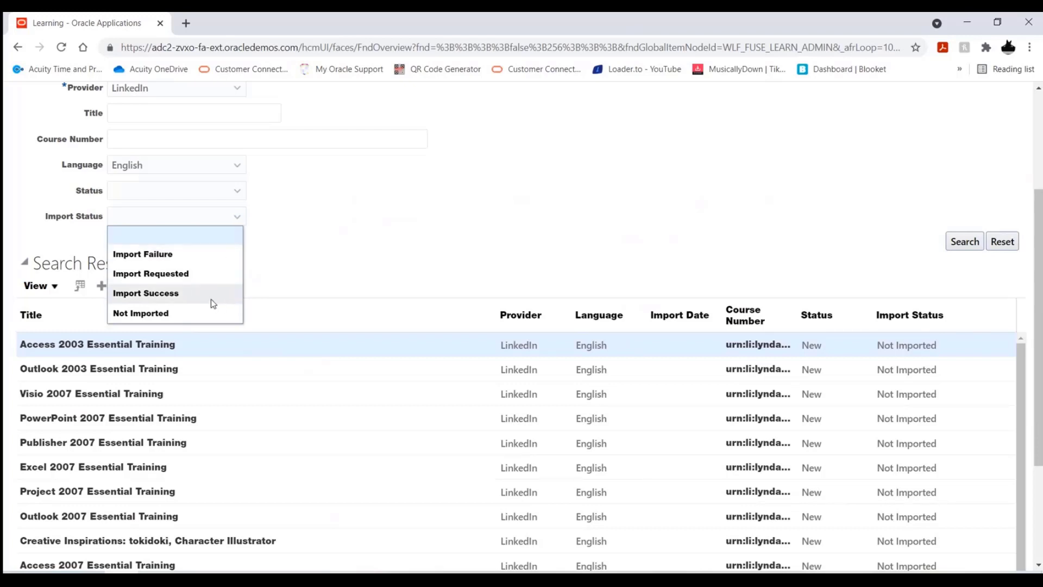
left_click(389, 246)
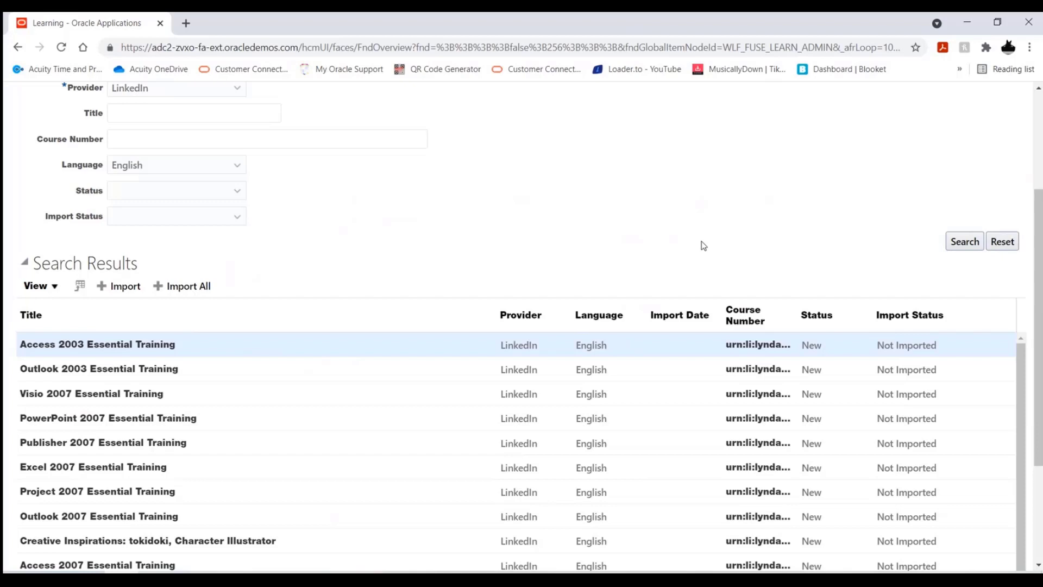
Search the English LinkedIn courses by the title Leadership
scroll(610, 206, "up", 1)
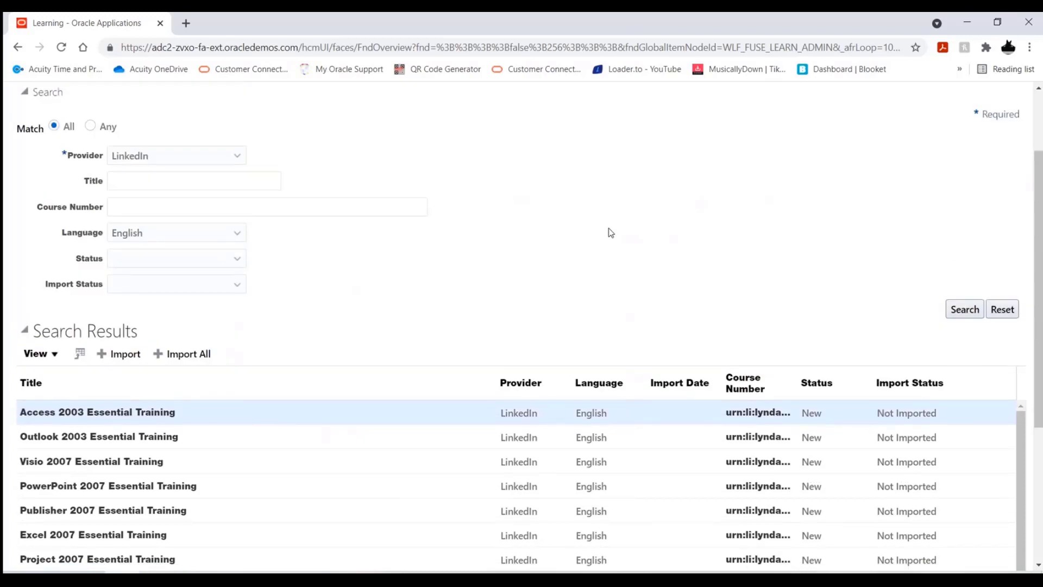
left_click(219, 184)
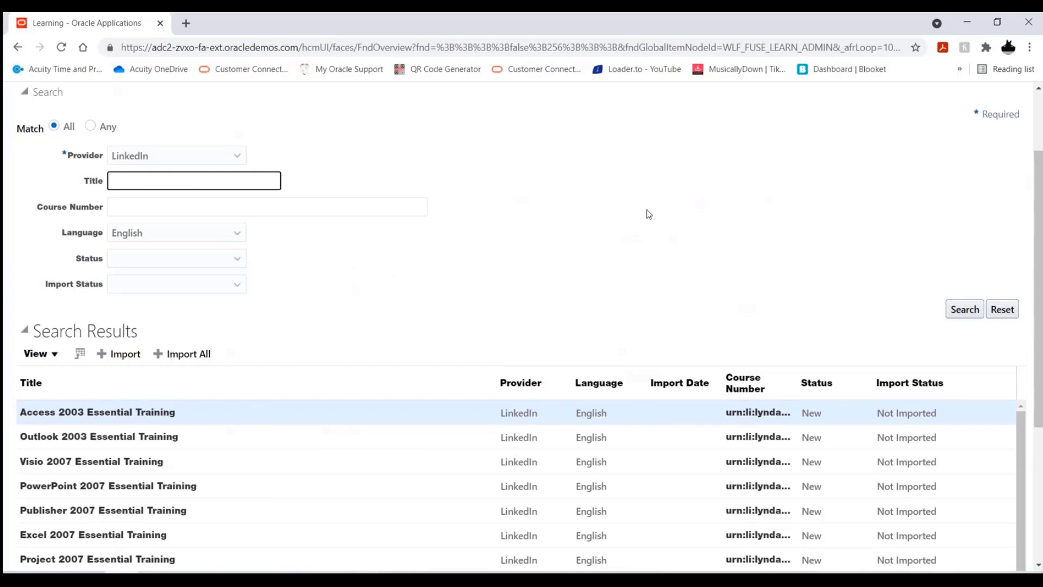
type("Leadership")
left_click(959, 310)
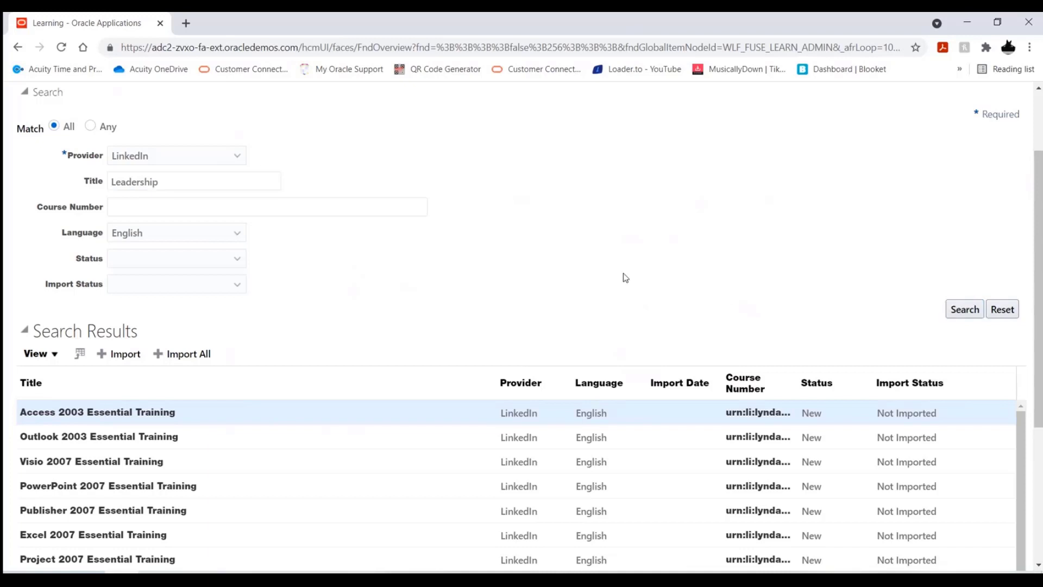
Browse the leadership course results, examining their titles, import dates and import statuses for a course to import
scroll(339, 262, "down", 1)
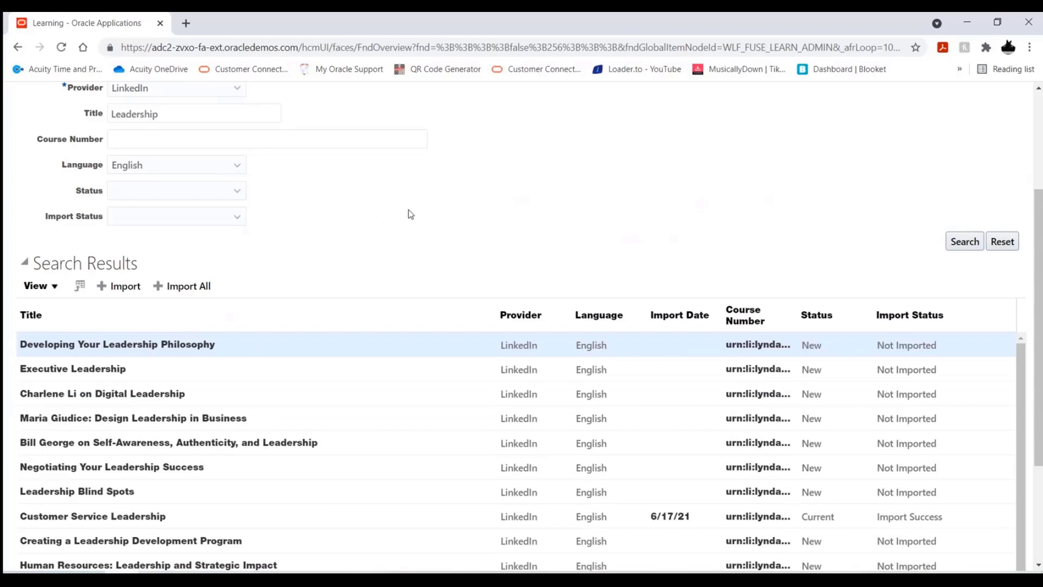
scroll(440, 201, "down", 1)
scroll(440, 200, "down", 2)
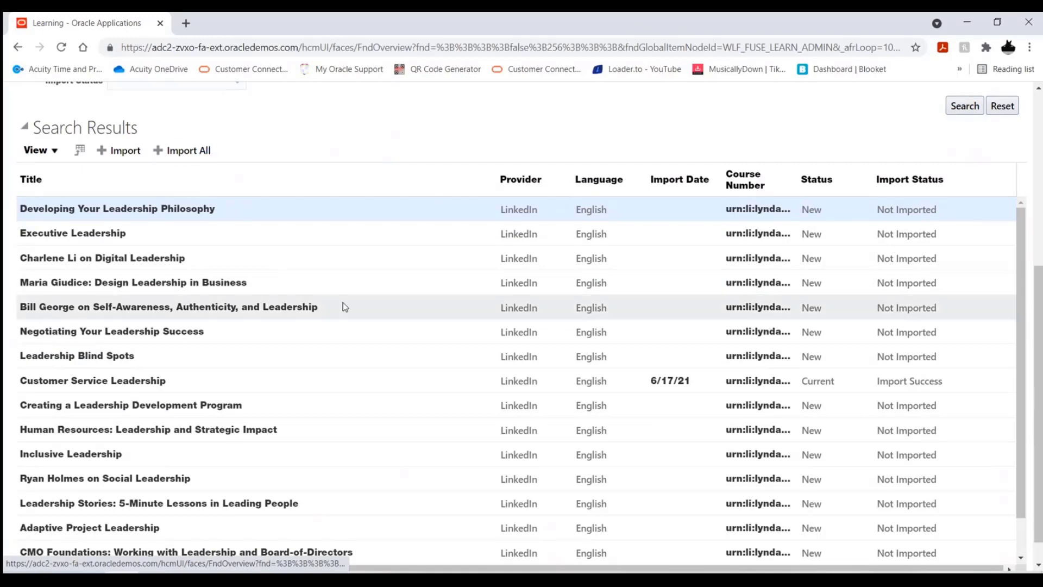
scroll(313, 381, "down", 1)
scroll(304, 400, "down", 3)
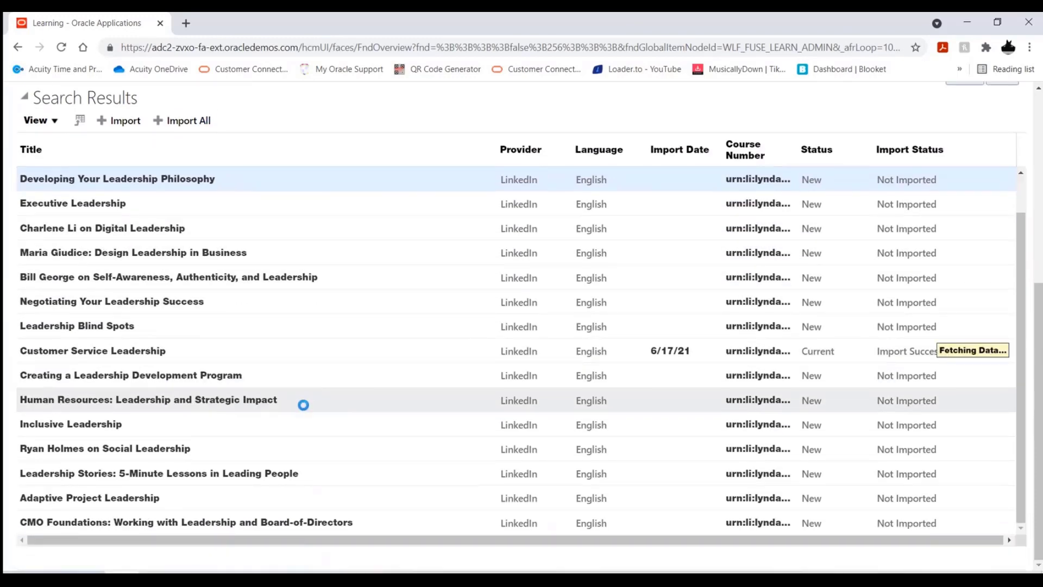
scroll(328, 348, "up", 5)
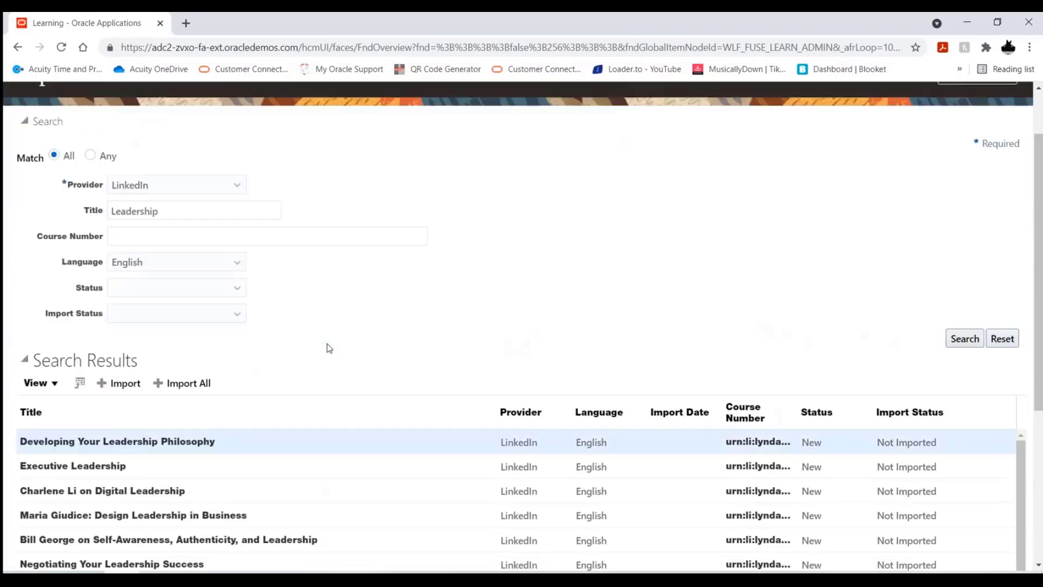
scroll(341, 356, "down", 1)
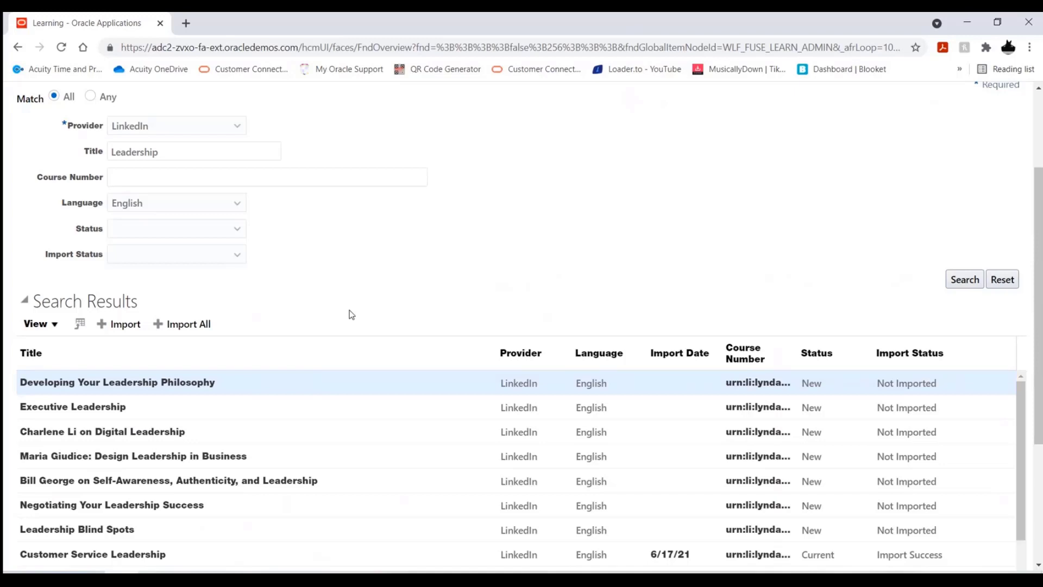
scroll(346, 284, "down", 3)
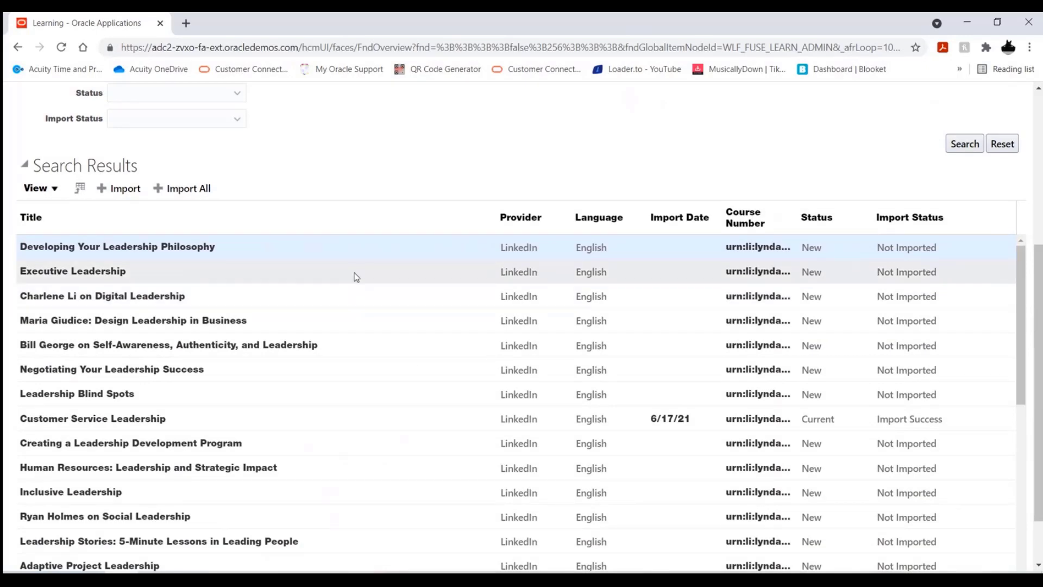
left_click(354, 272)
scroll(353, 272, "down", 2)
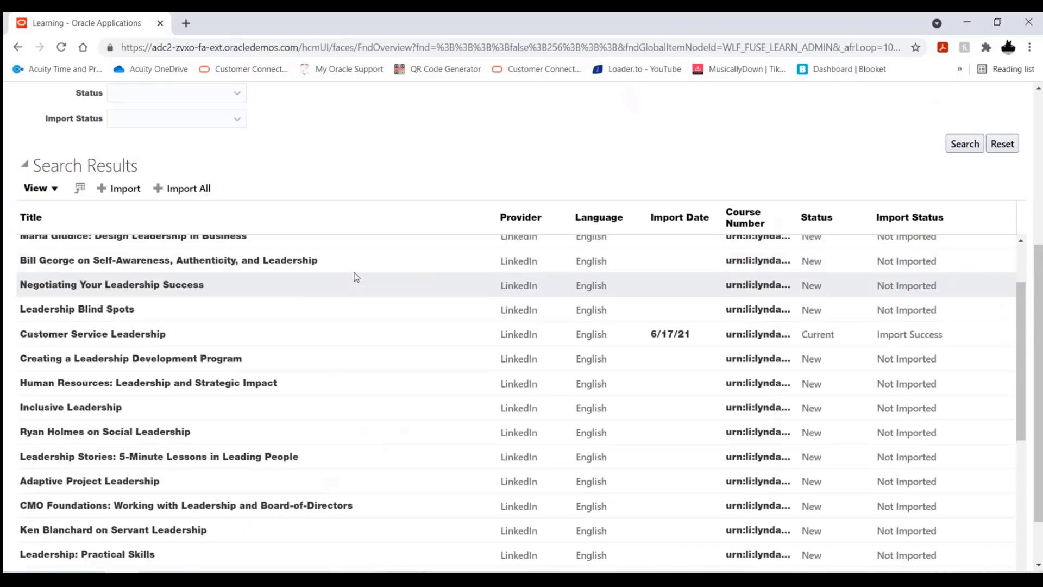
scroll(367, 313, "down", 2)
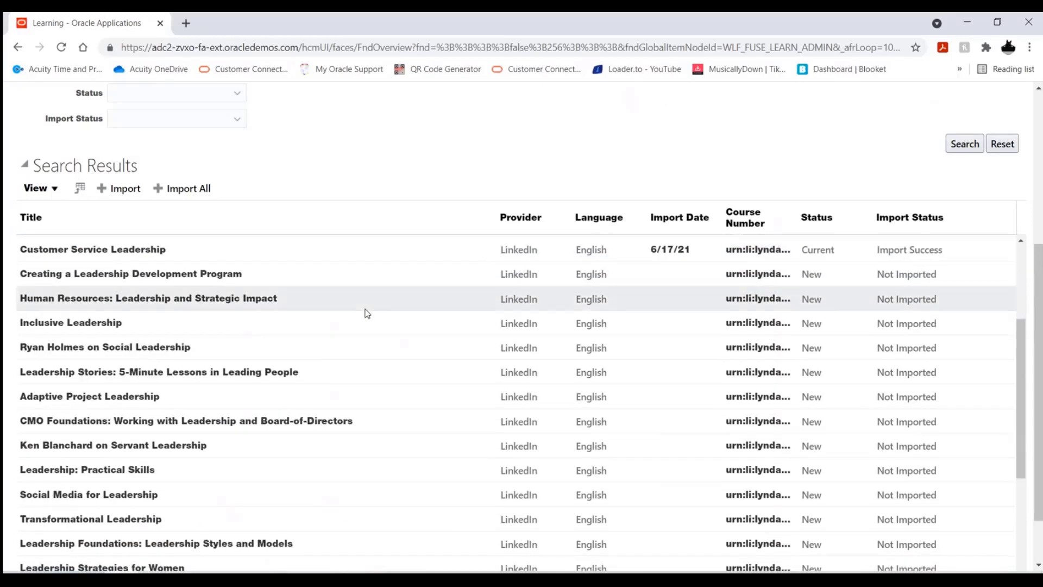
scroll(367, 314, "down", 2)
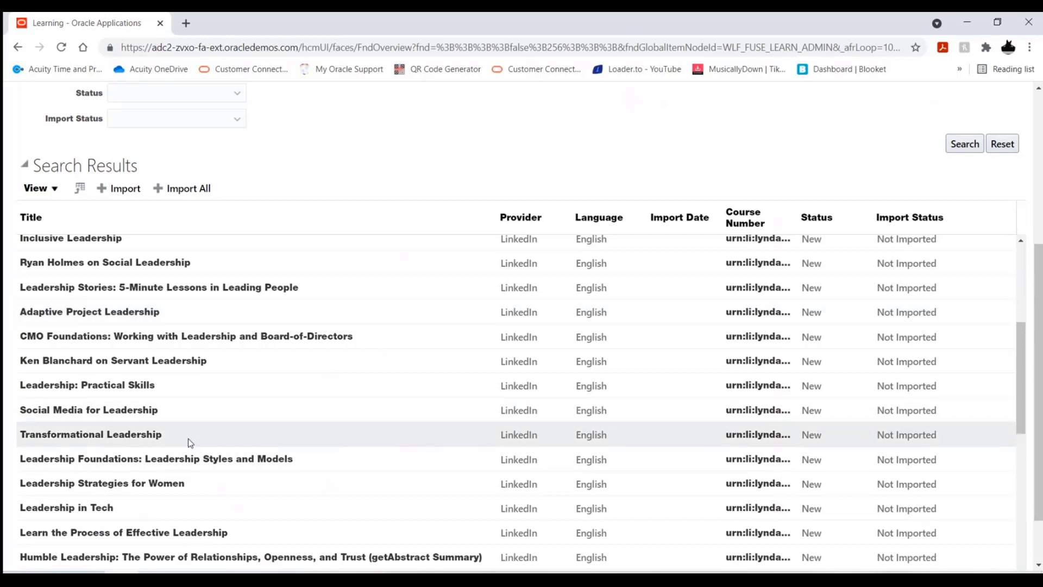
Import the LinkedIn course Transformational Leadership, approving creation of its course, offering and activity
left_click(207, 434)
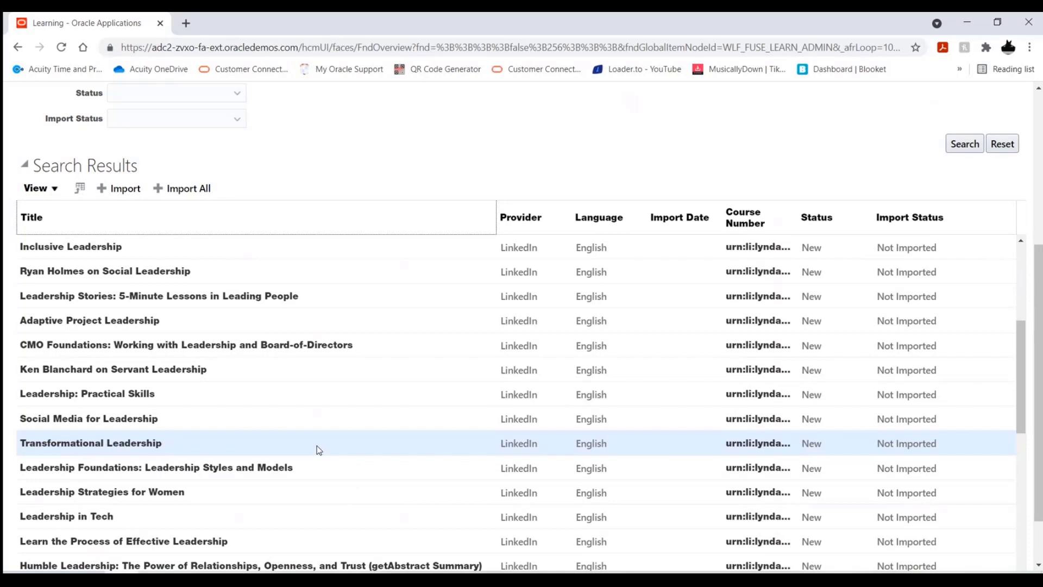
left_click(125, 191)
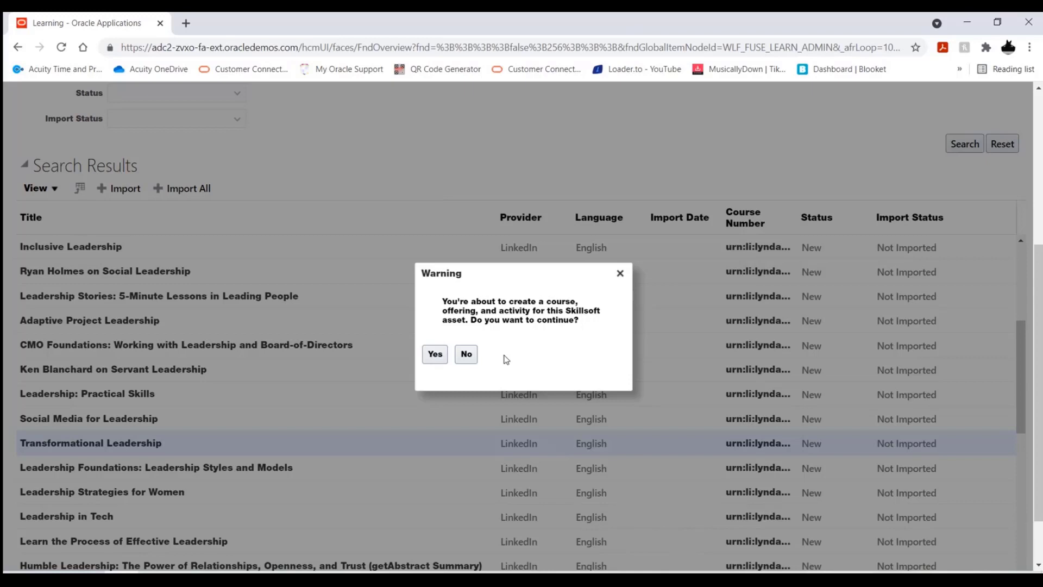
left_click(434, 356)
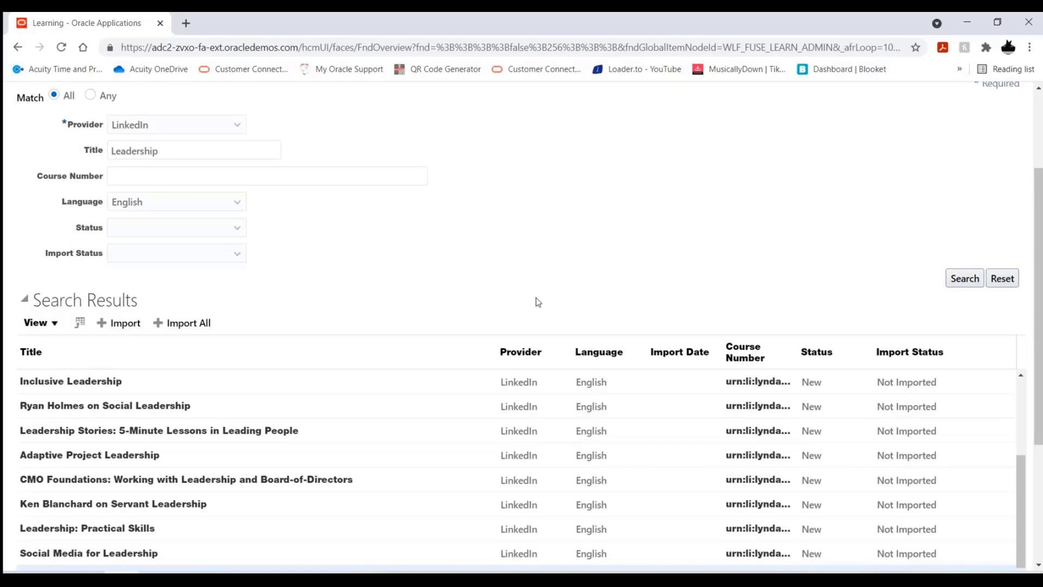
Filter the English LinkedIn Leadership courses by the import status Import Success, check the results and finish the external content import
scroll(526, 265, "up", 1)
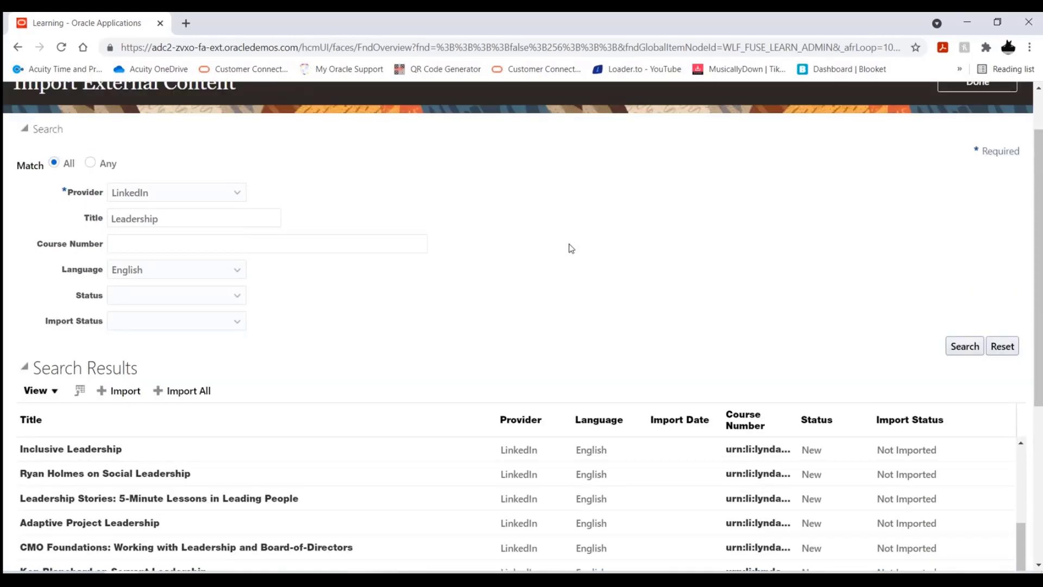
scroll(571, 248, "down", 1)
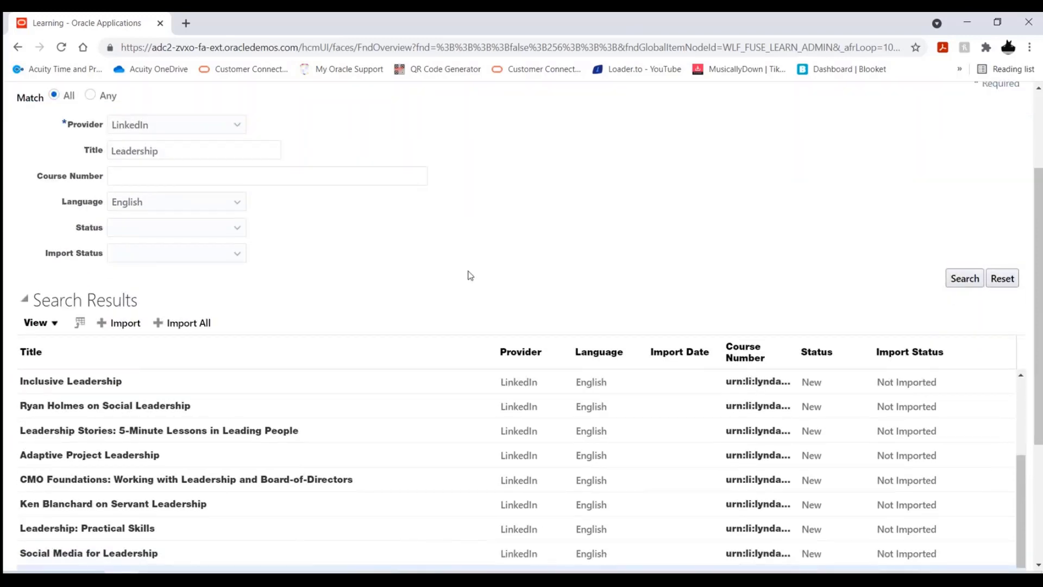
left_click(239, 230)
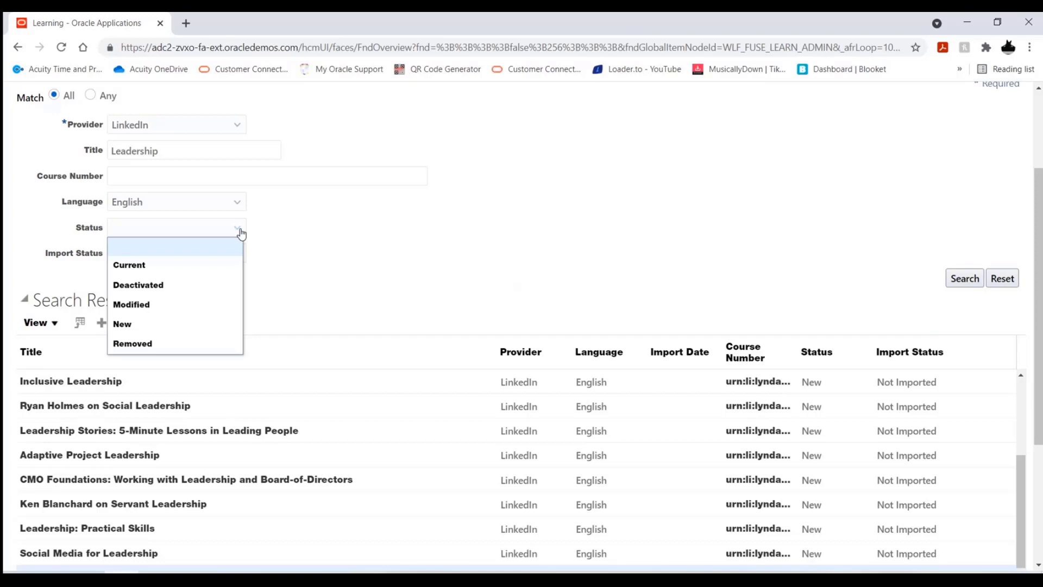
left_click(330, 259)
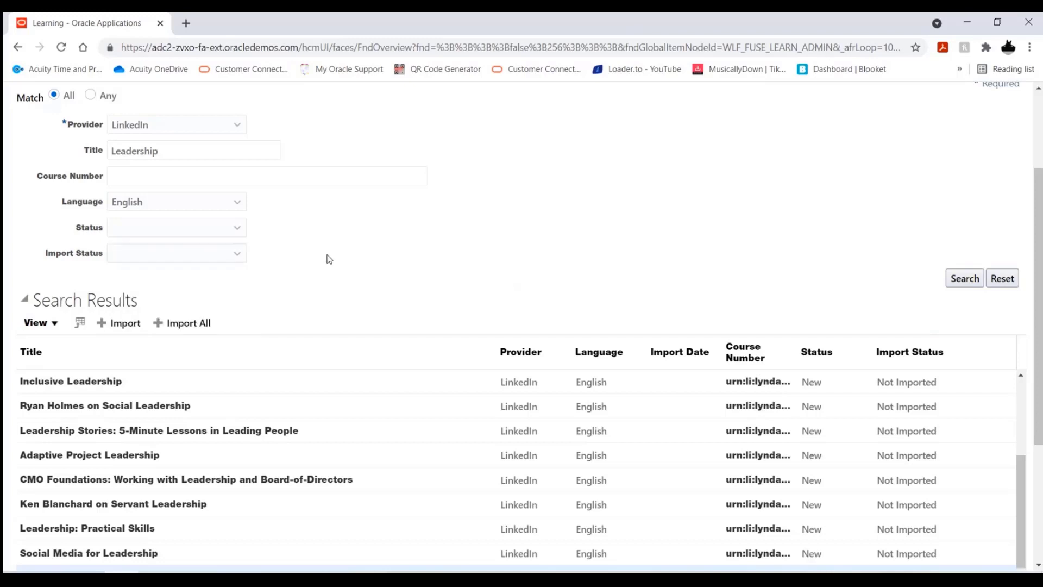
left_click(245, 258)
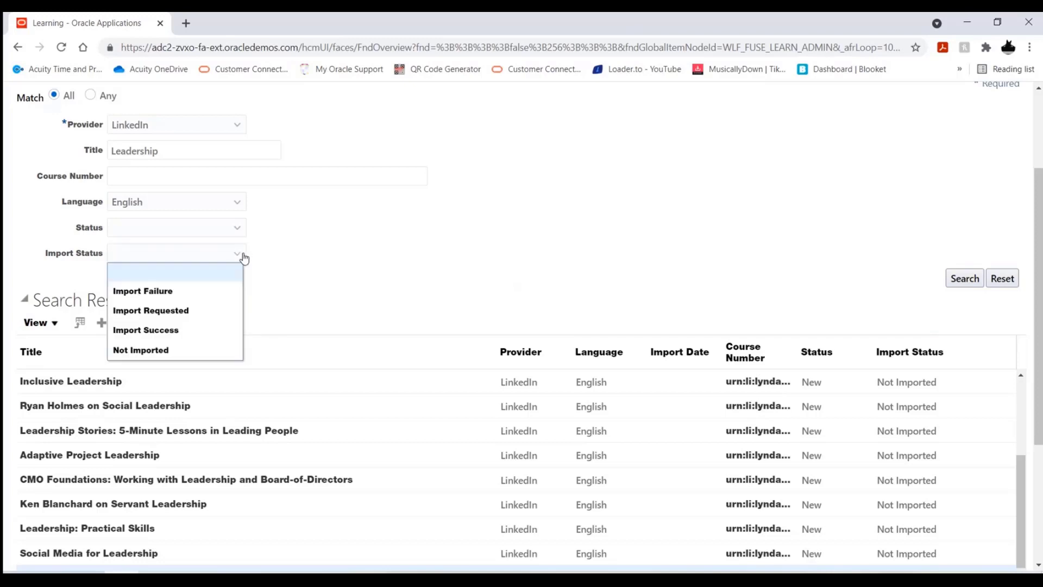
left_click(217, 333)
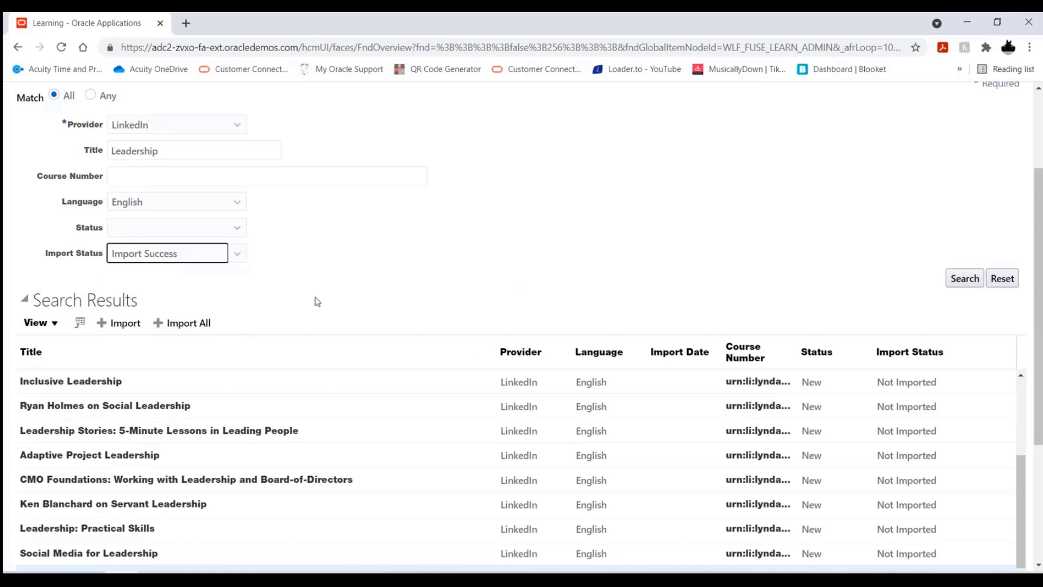
left_click(967, 279)
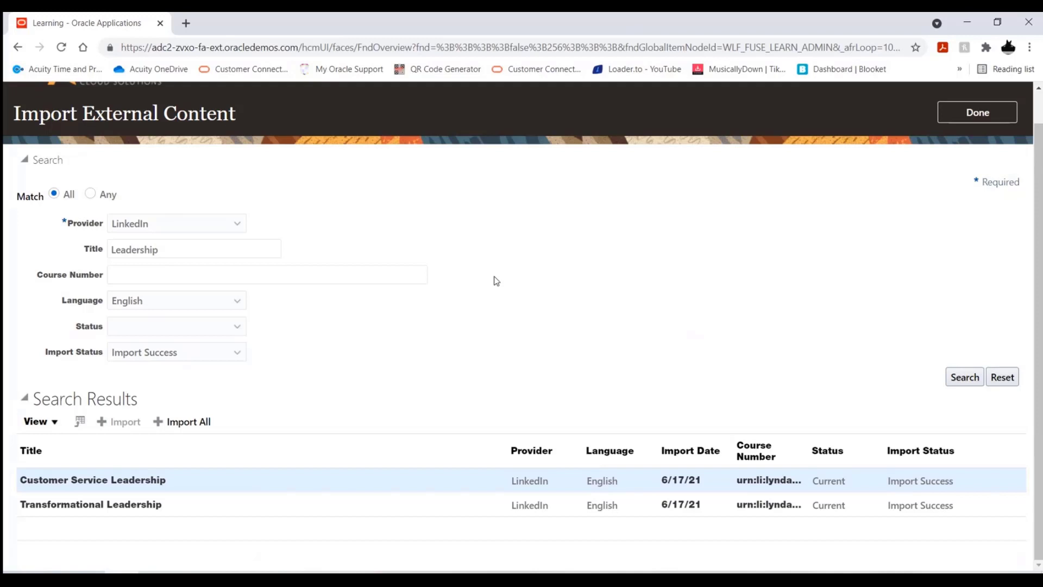
left_click(988, 121)
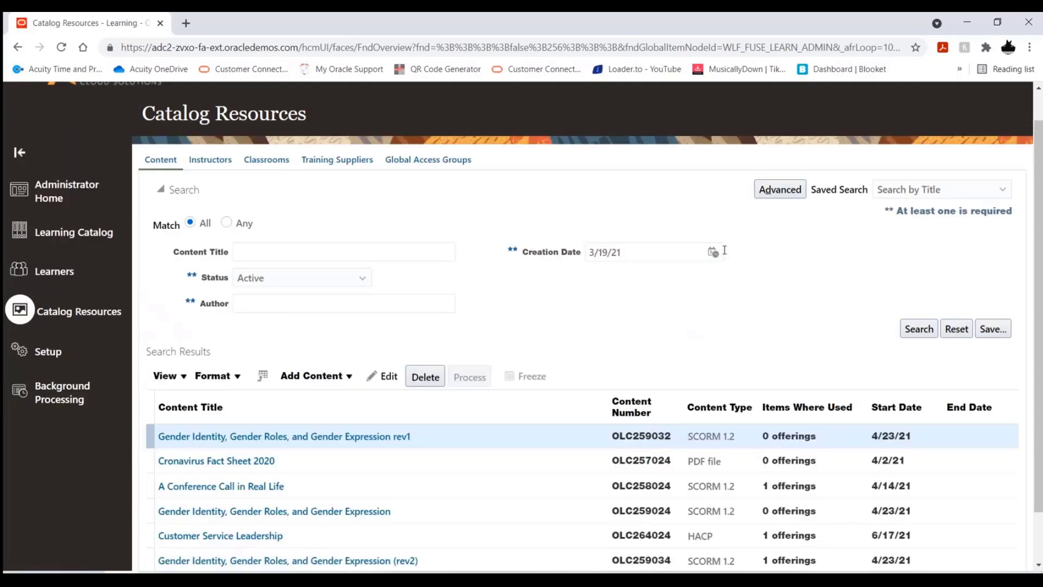
Search the active catalog resources for content titled leadership
scroll(587, 304, "down", 1)
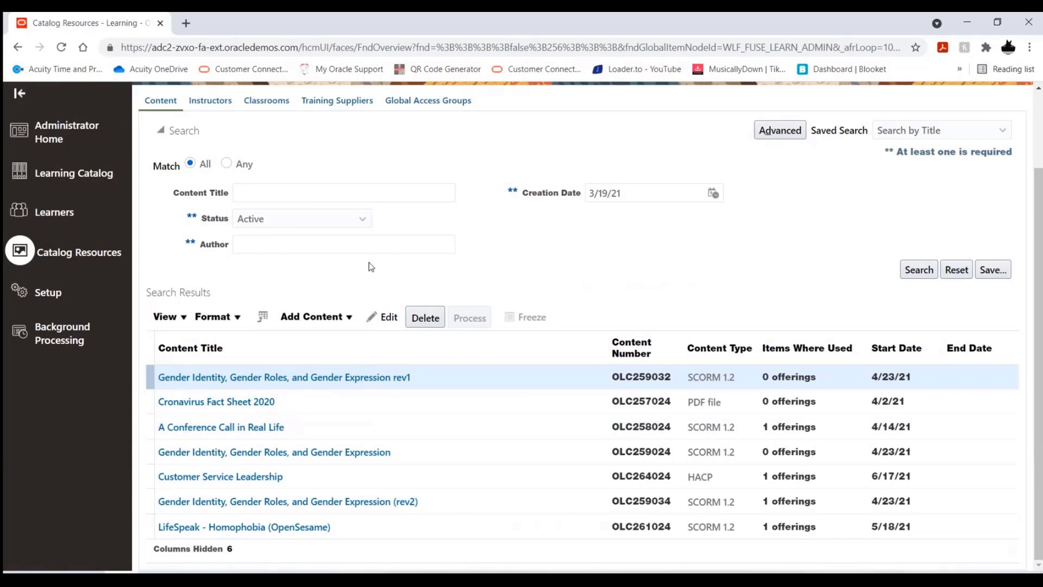
left_click(286, 195)
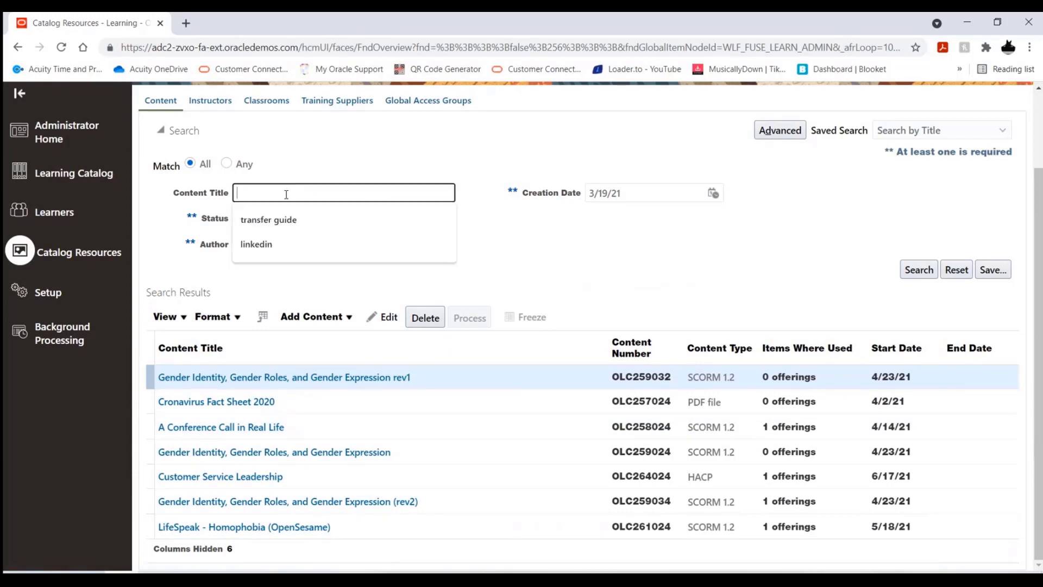
type("leadershi")
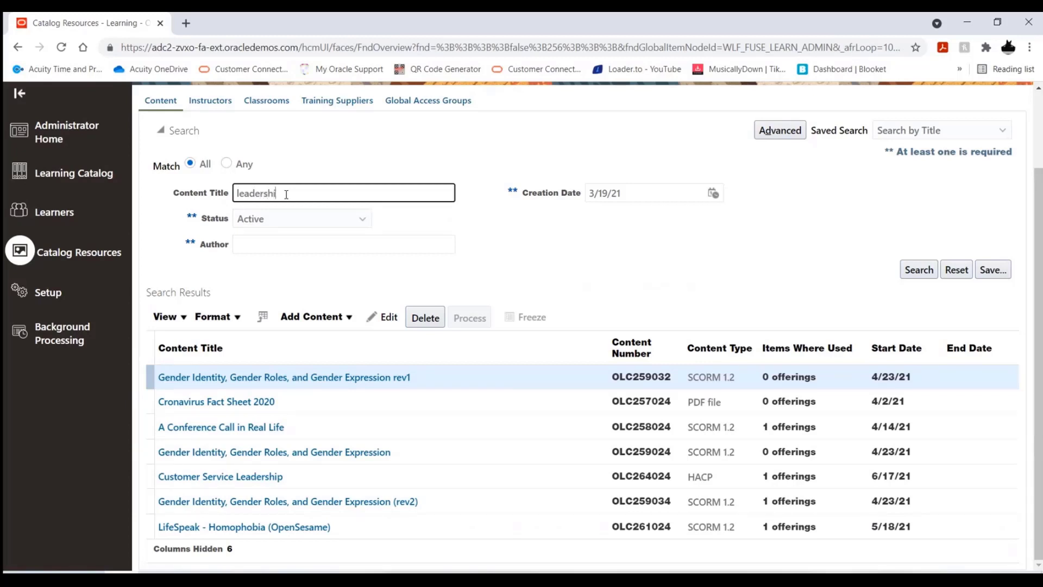
type("p")
left_click(919, 269)
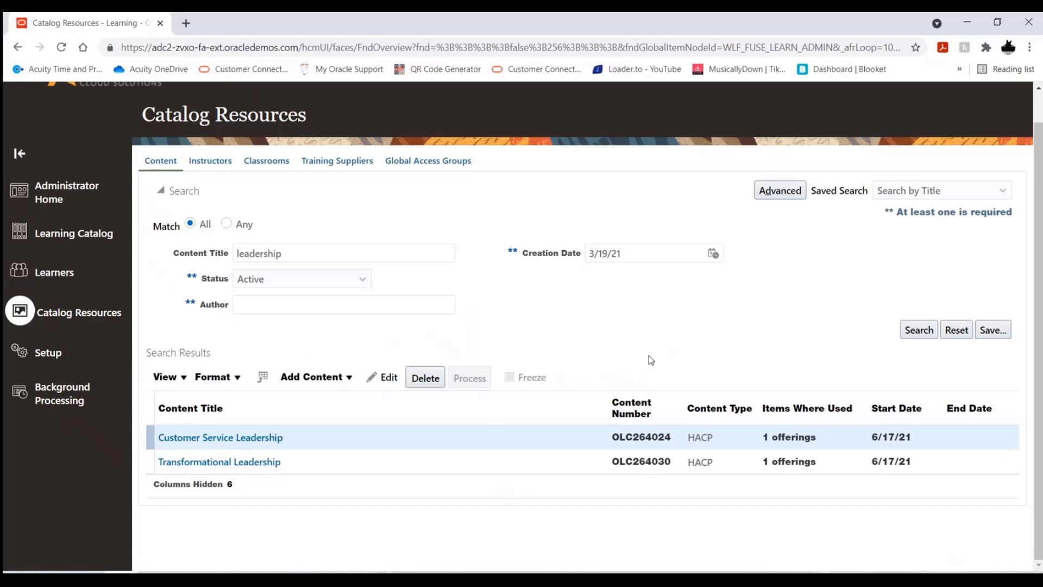
Open the Transformational Leadership course from the Learning Catalog's course list
left_click(83, 235)
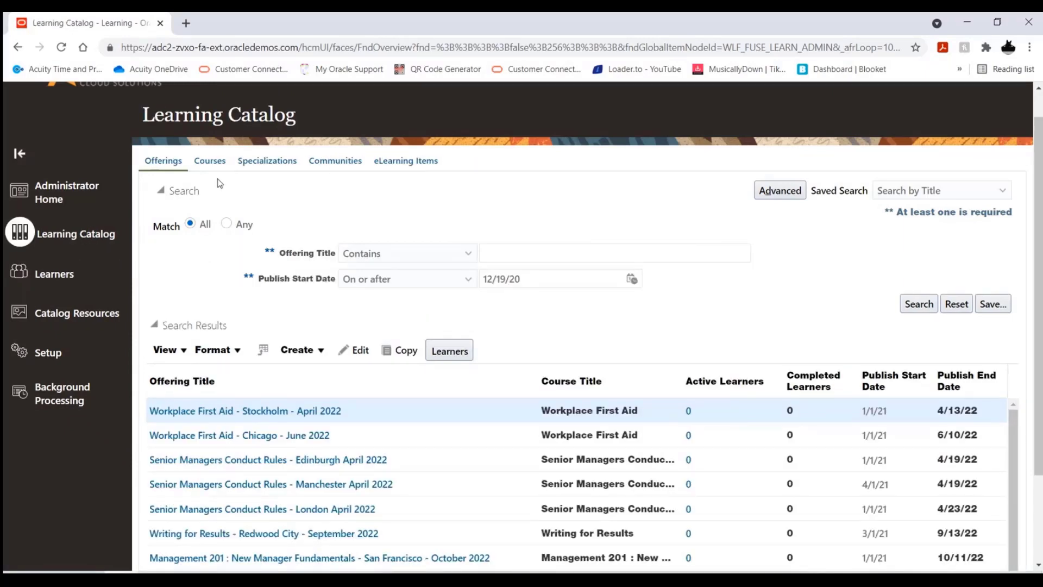
left_click(212, 166)
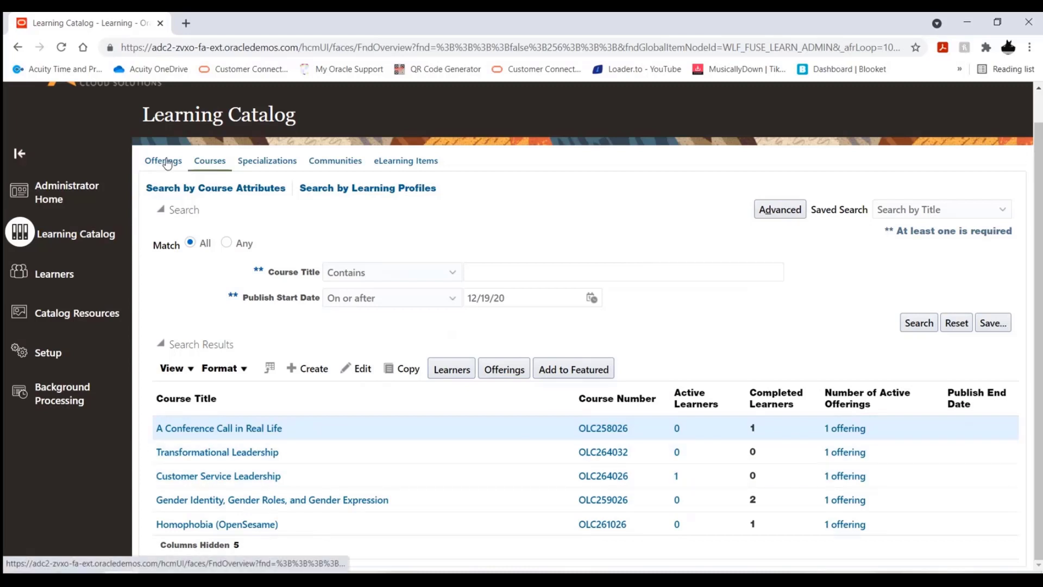
left_click(307, 454)
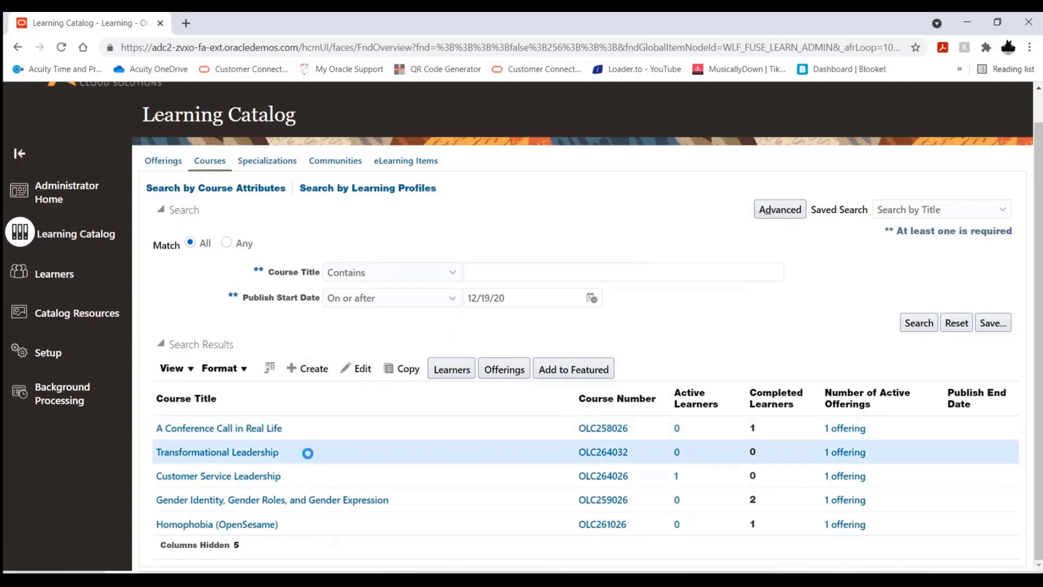
left_click(236, 456)
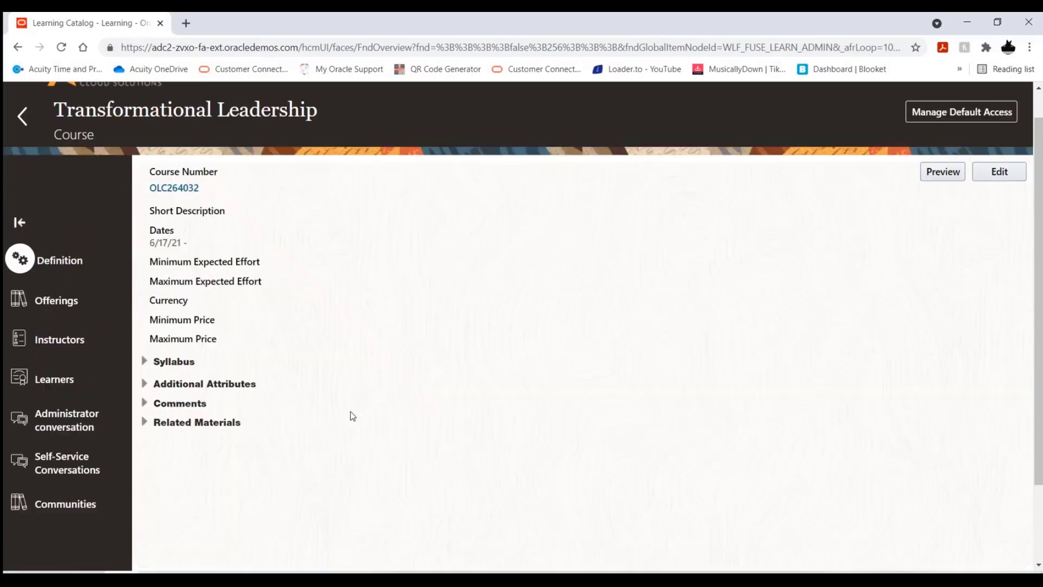
Open the course's Transformational Leadership offering for editing and review its general information
left_click(103, 312)
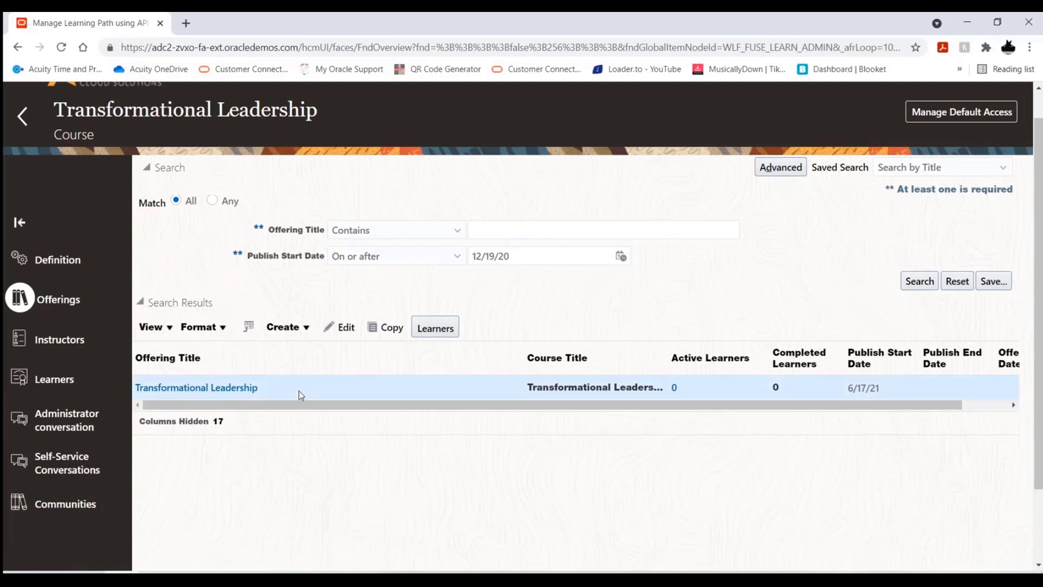
left_click(340, 329)
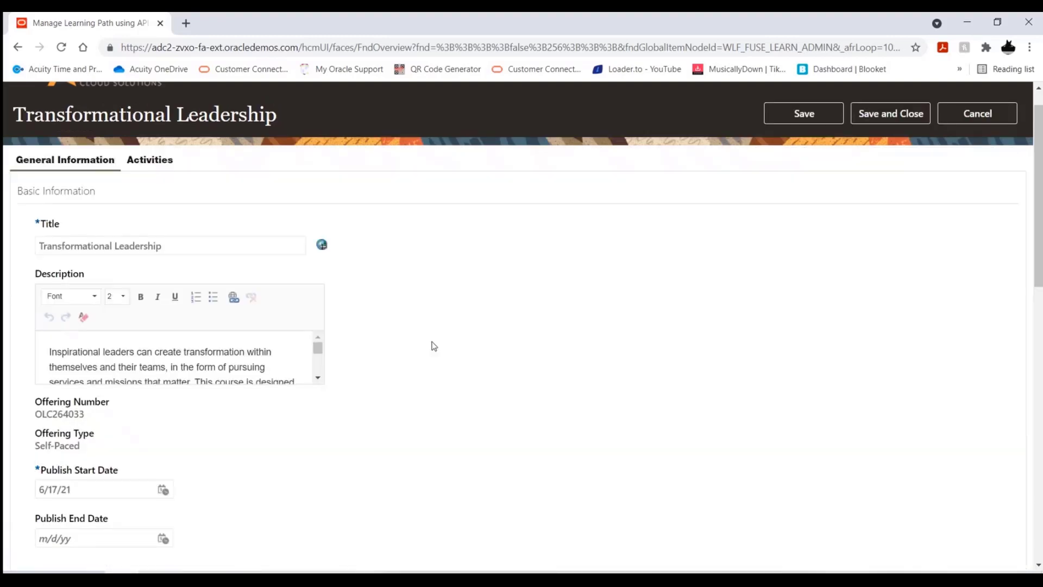
scroll(463, 410, "down", 2)
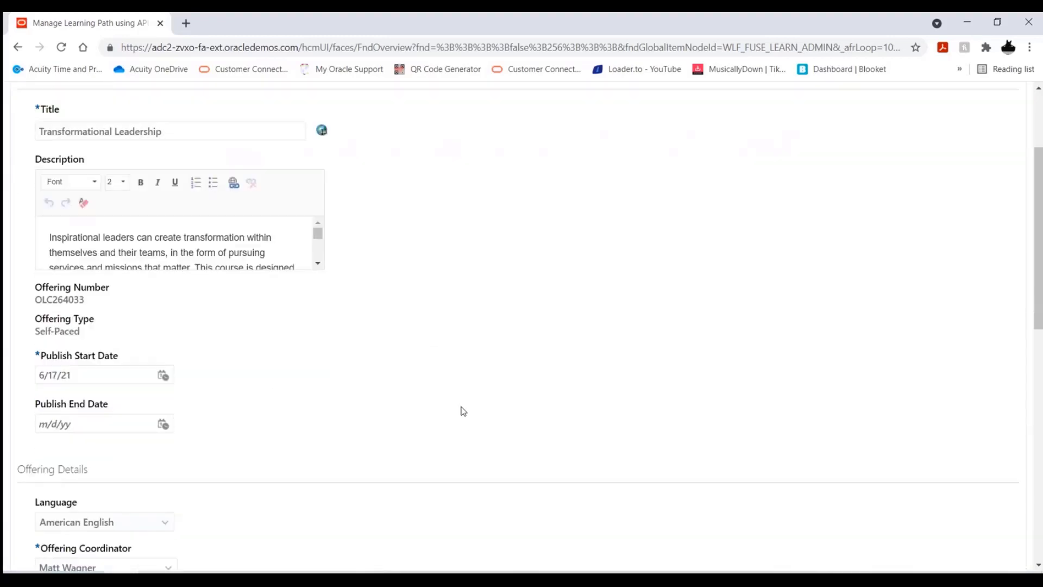
scroll(463, 410, "up", 2)
Inspect the details of the offering's self-paced activity and leave both the activity and the offering without saving
left_click(154, 161)
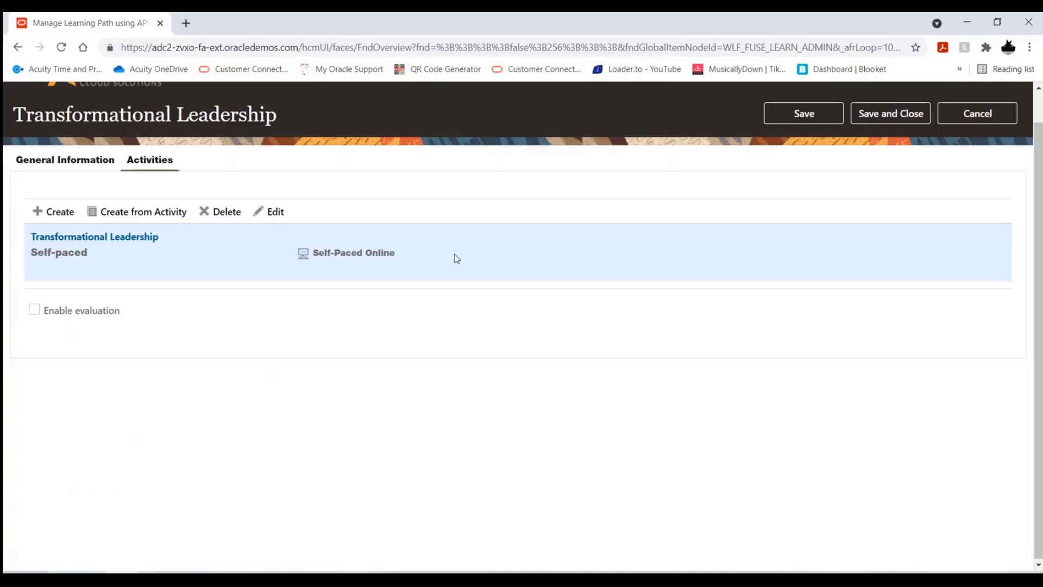
left_click(272, 211)
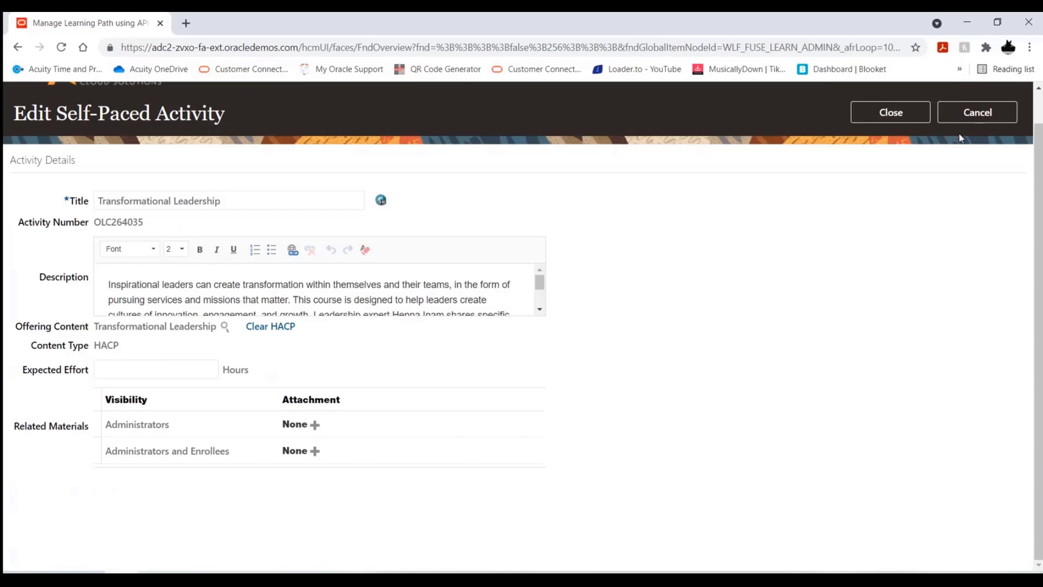
left_click(975, 116)
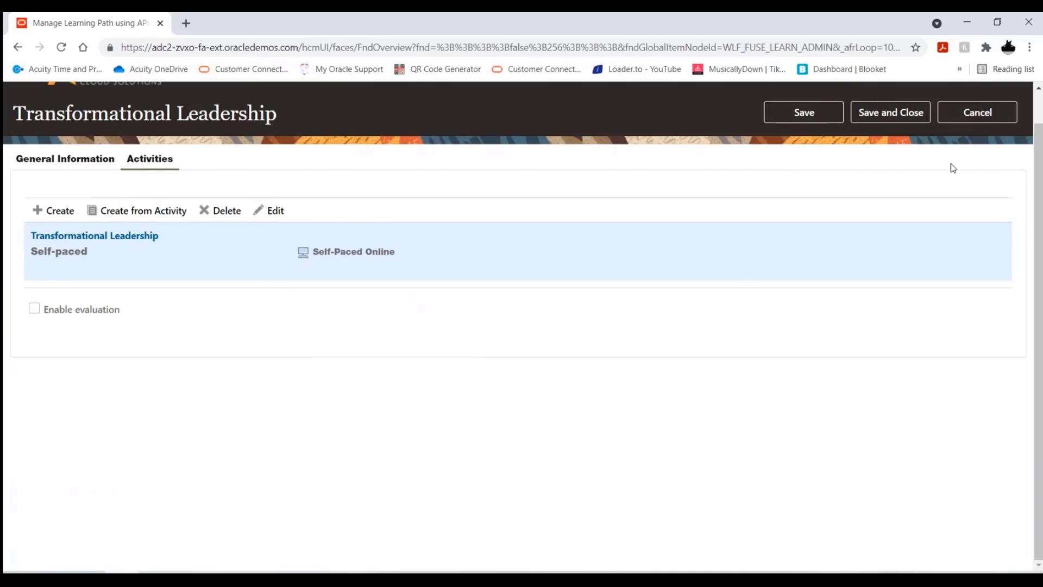
left_click(985, 116)
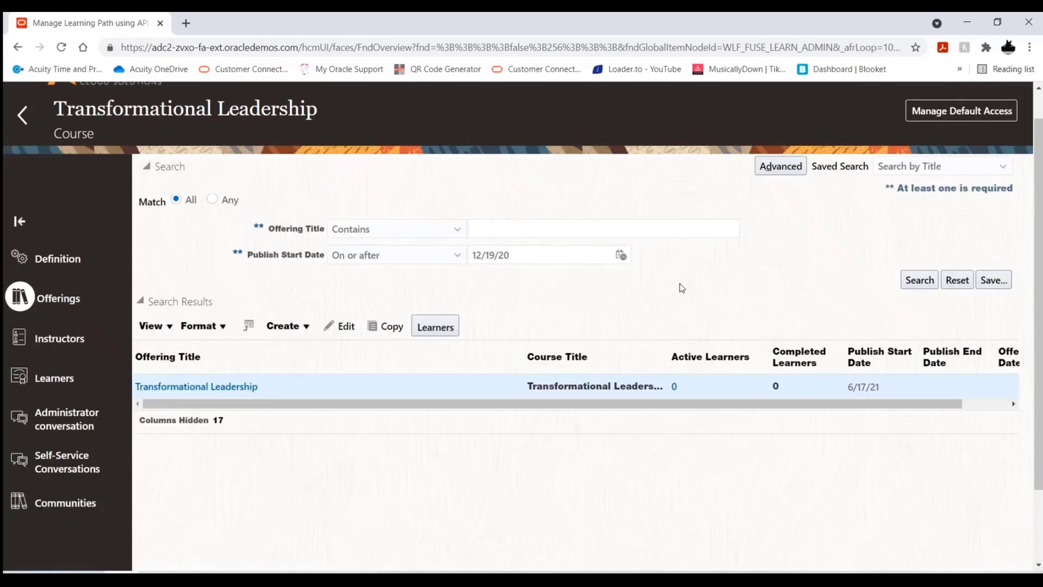
Leave the Transformational Leadership course and display the content list in Catalog Resources
left_click(24, 113)
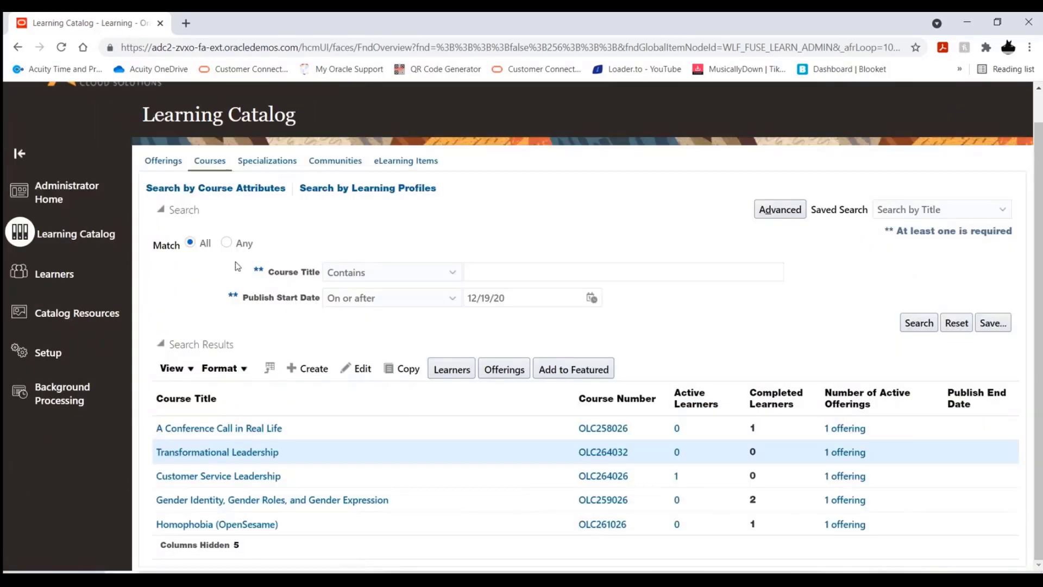
scroll(237, 267, "up", 1)
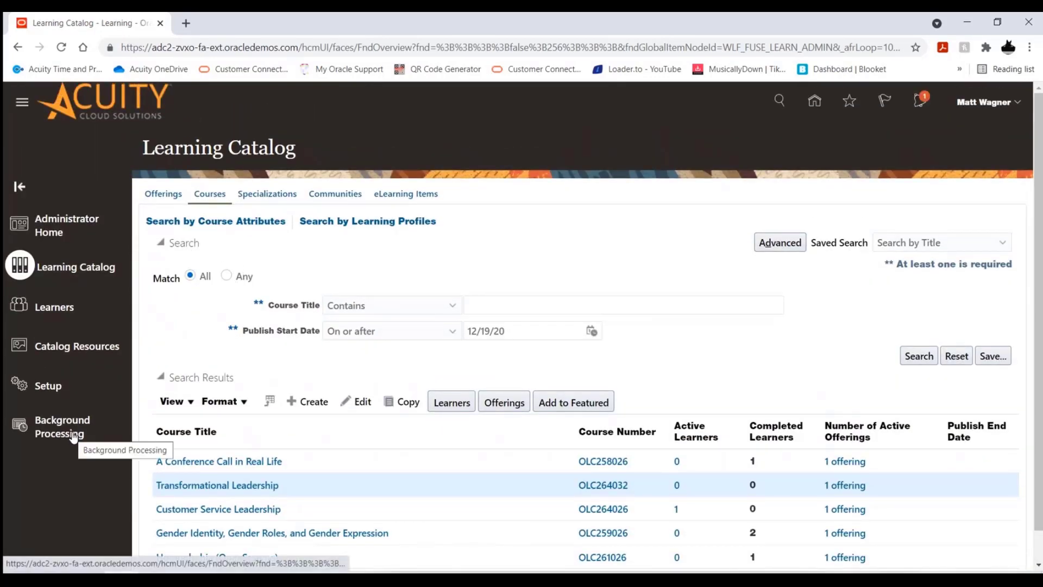
left_click(58, 355)
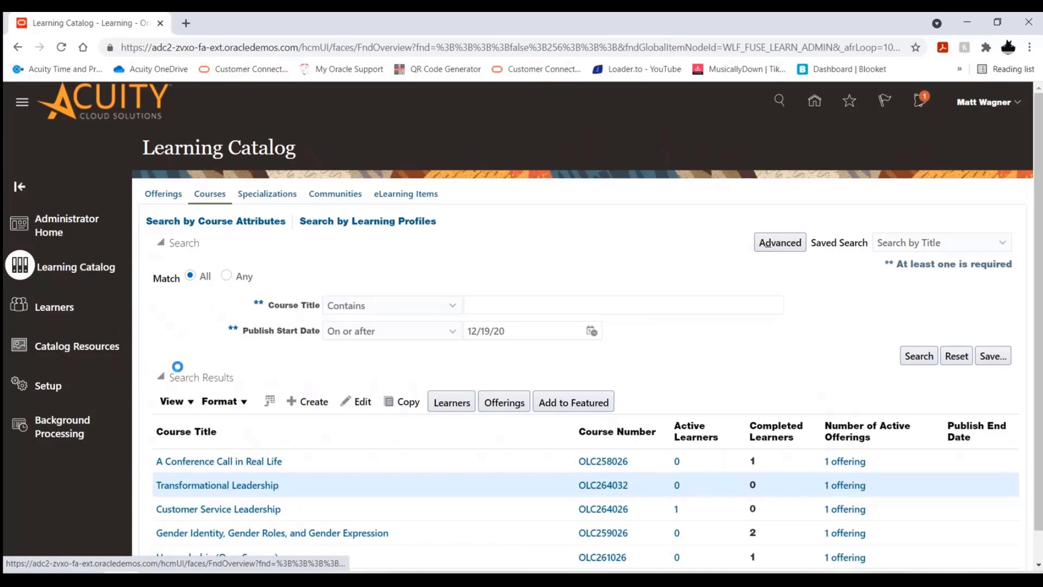
scroll(592, 353, "down", 1)
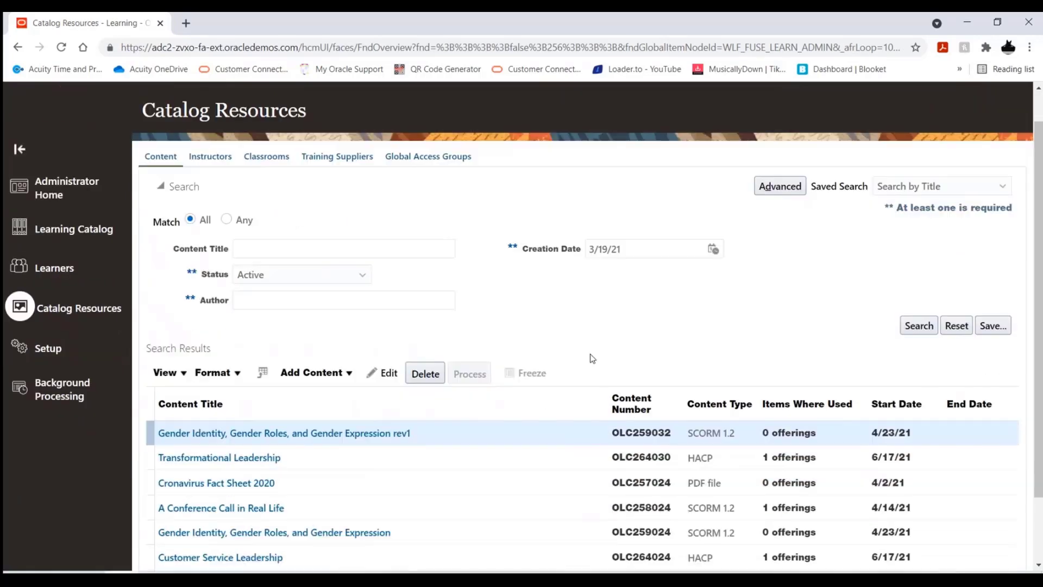